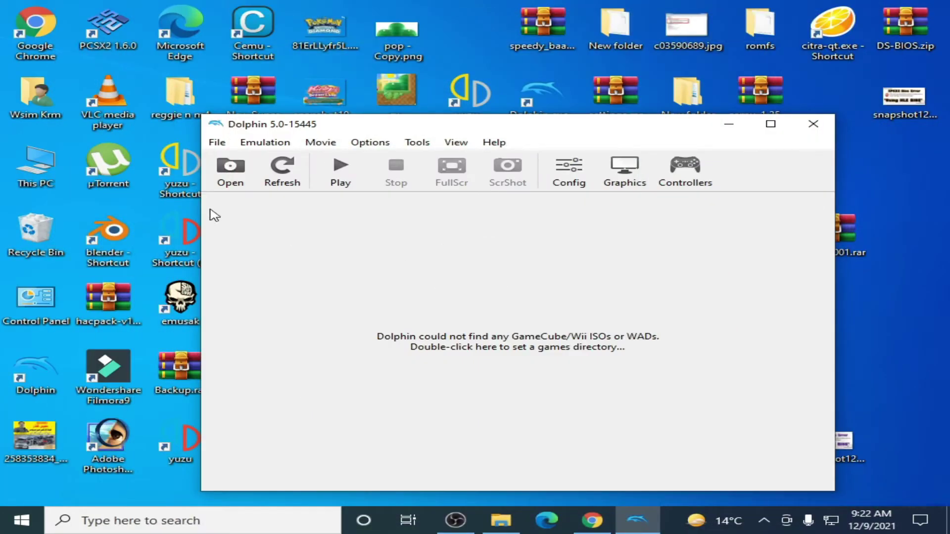
# Step: Open New Super Mario Bros. Wii [NTSC-U].iso to check how the game's graphics render
pyautogui.click(229, 169)
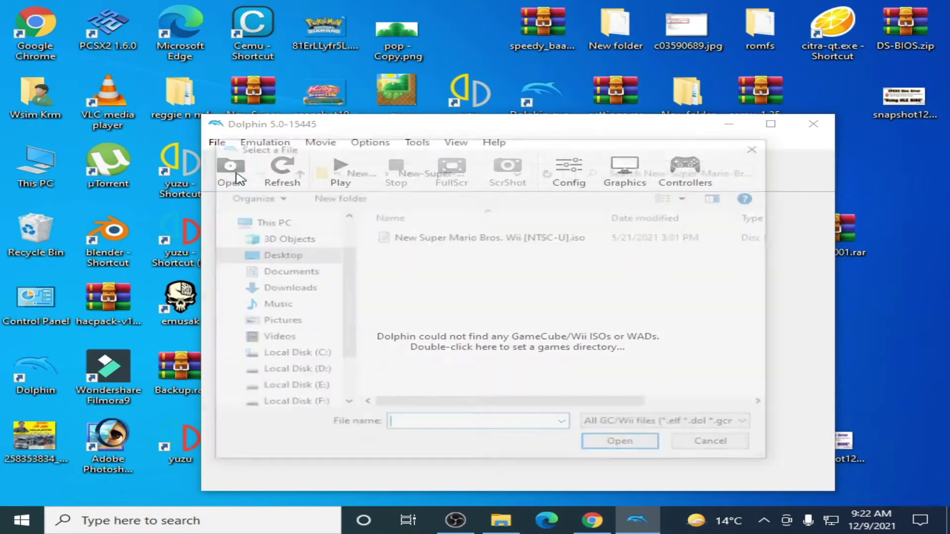
pyautogui.click(517, 242)
pyautogui.doubleClick(517, 242)
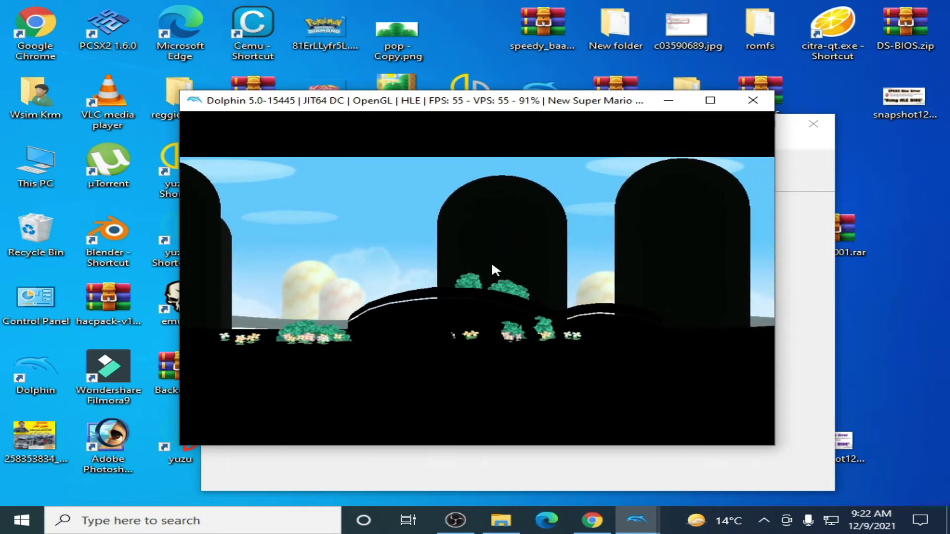
# Step: Stop the current emulation and close the emulator's main window
pyautogui.click(753, 101)
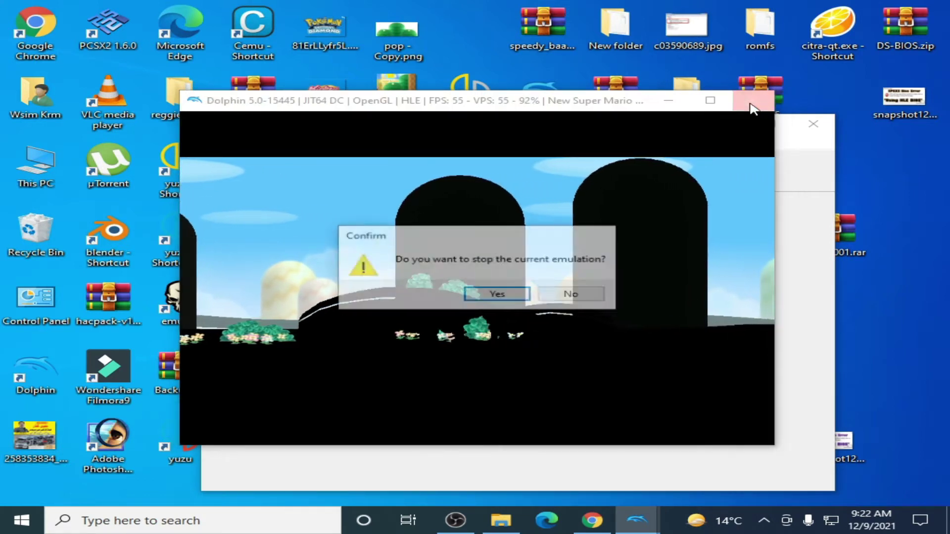
pyautogui.click(496, 295)
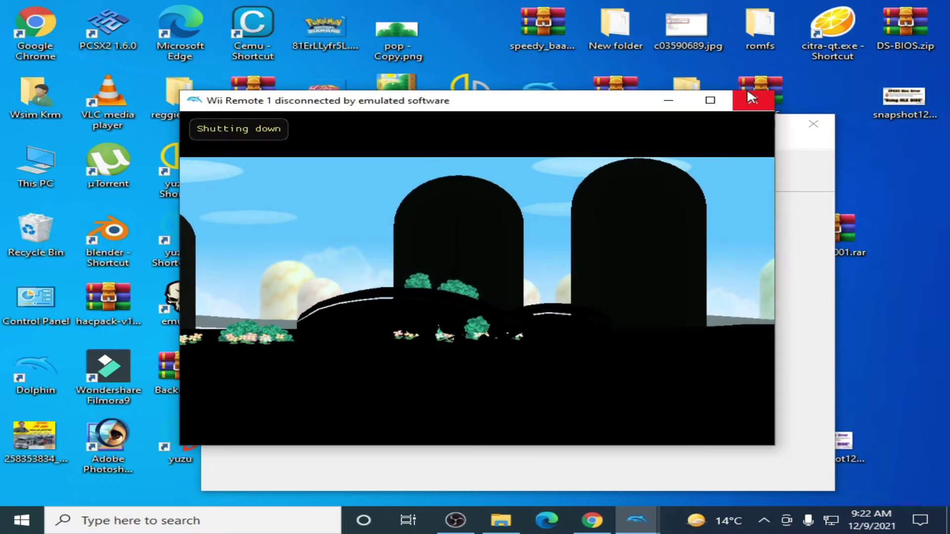
pyautogui.click(753, 100)
pyautogui.click(589, 301)
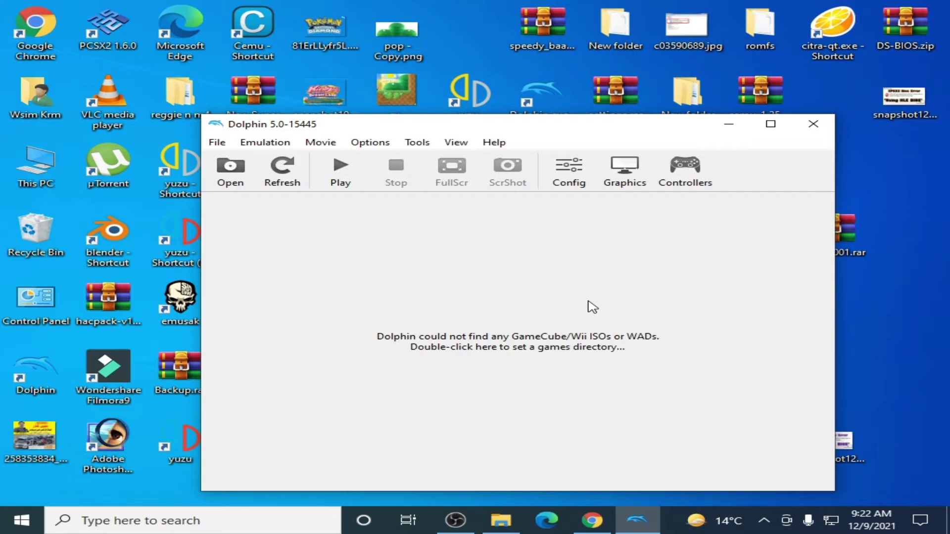
pyautogui.click(829, 123)
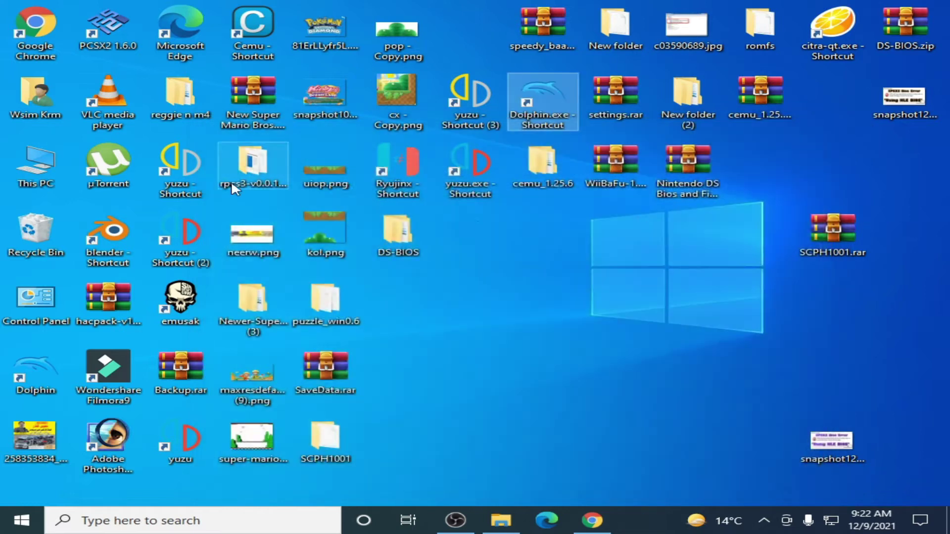
# Step: Delete the Dolphin Emulator folder from Documents in File Explorer and close the window
pyautogui.doubleClick(28, 164)
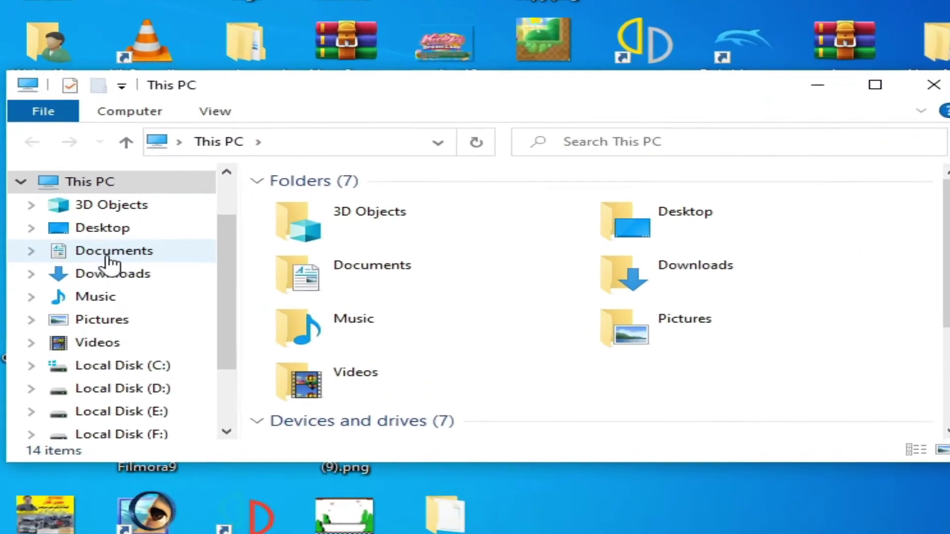
pyautogui.click(81, 244)
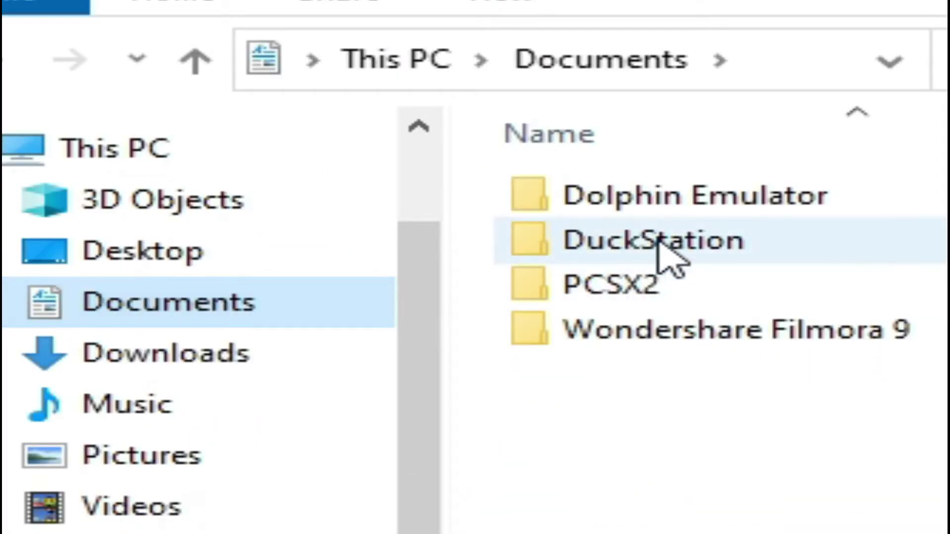
pyautogui.rightClick(678, 202)
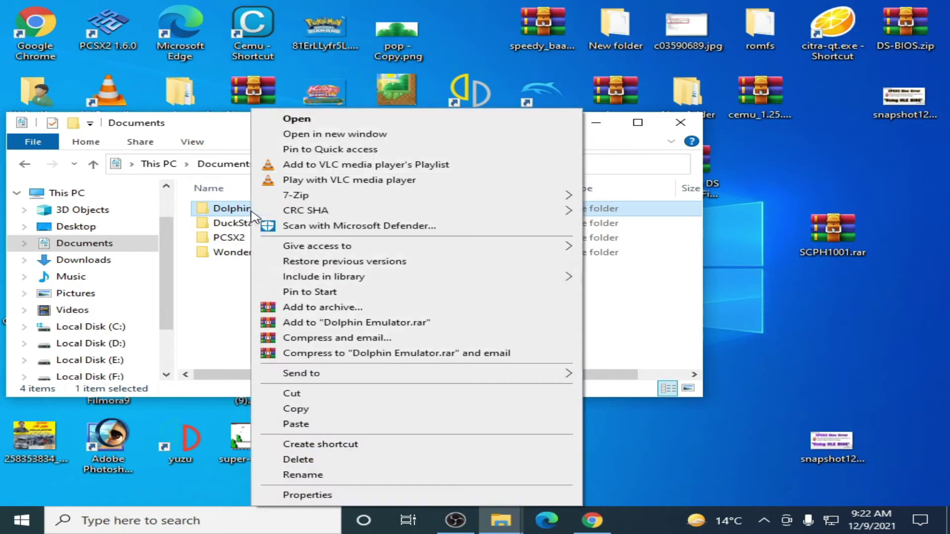
pyautogui.click(304, 461)
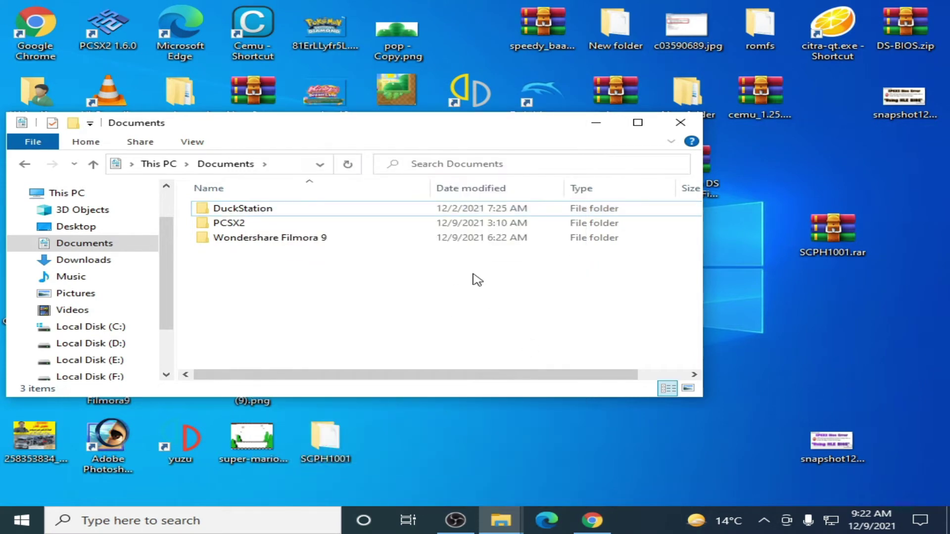
pyautogui.click(681, 122)
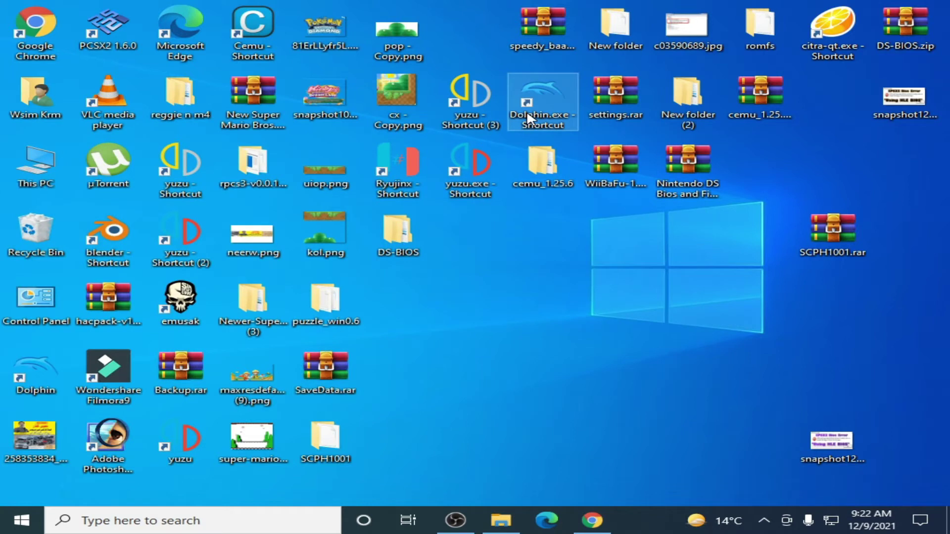
# Step: Relaunch Dolphin from its desktop shortcut, authorize usage statistics reporting, and move the window toward the middle of the desktop
pyautogui.doubleClick(529, 119)
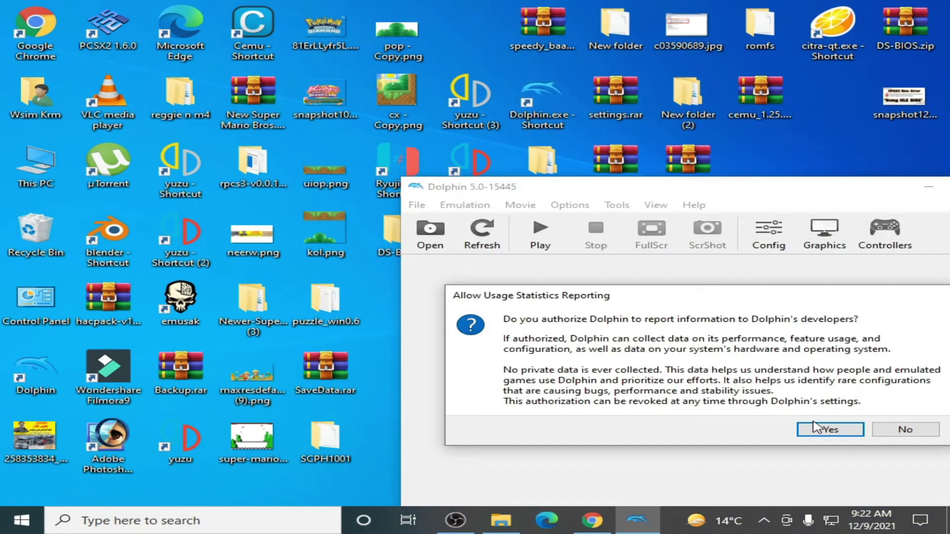
pyautogui.click(817, 429)
pyautogui.moveTo(600, 193); pyautogui.dragTo(439, 133)
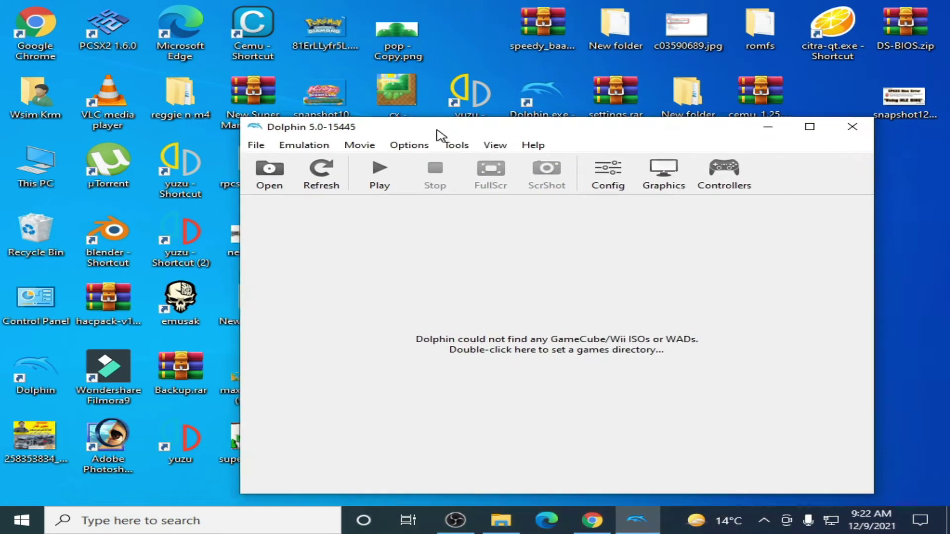
# Step: Test New Super Mario Bros. Wii from the desktop's Newer-Super-Mario-Bros.-Wii-ISO-Patcher (3) folder, and stop the emulation after checking its title screen
pyautogui.click(275, 173)
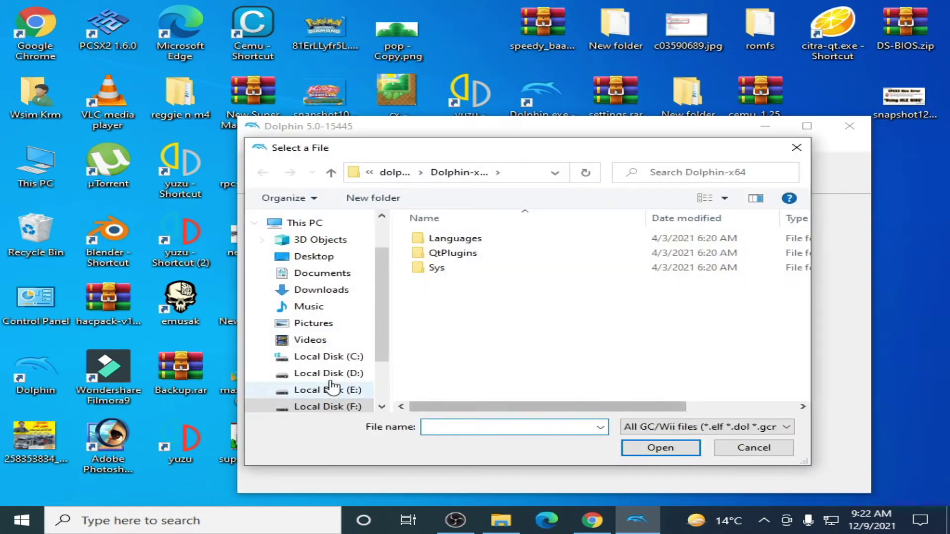
pyautogui.click(324, 258)
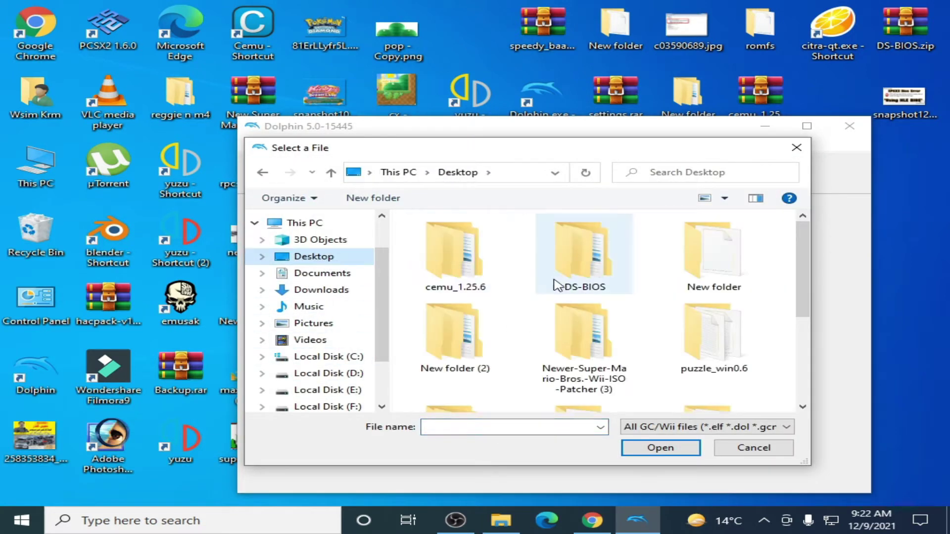
pyautogui.doubleClick(600, 368)
pyautogui.doubleClick(462, 254)
pyautogui.doubleClick(463, 239)
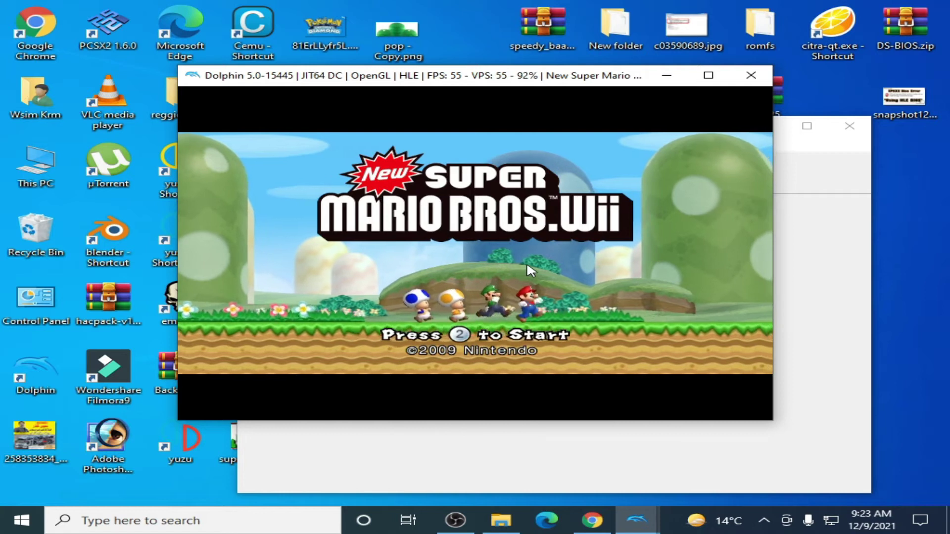
pyautogui.click(745, 79)
pyautogui.click(494, 271)
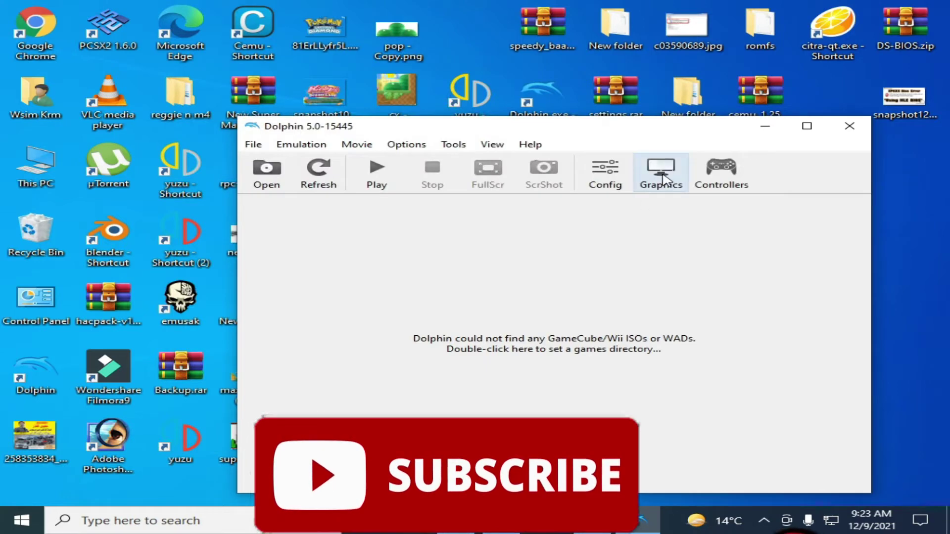
# Step: Try the Vulkan and Direct3D 11 backends in the graphics configuration, finish with the backend set to Vulkan, and close the dialog
pyautogui.click(663, 179)
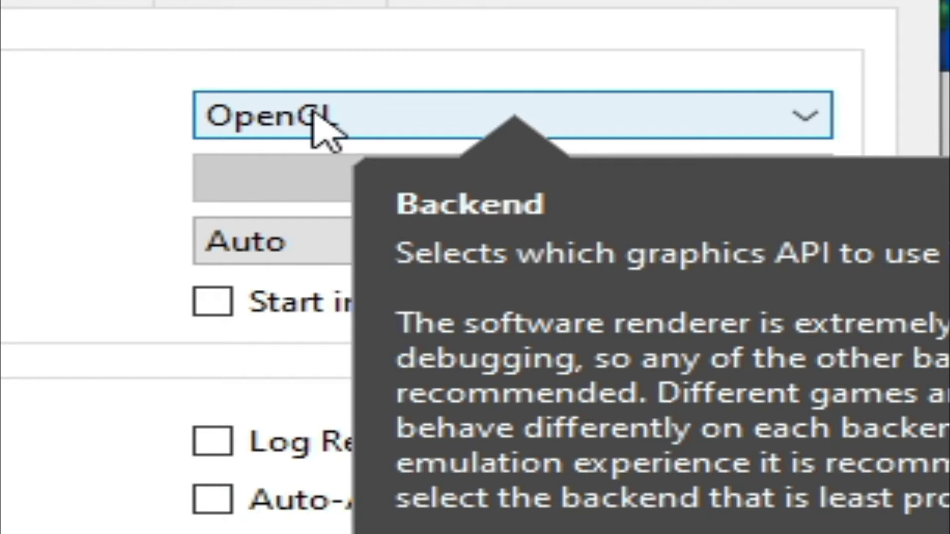
pyautogui.click(317, 119)
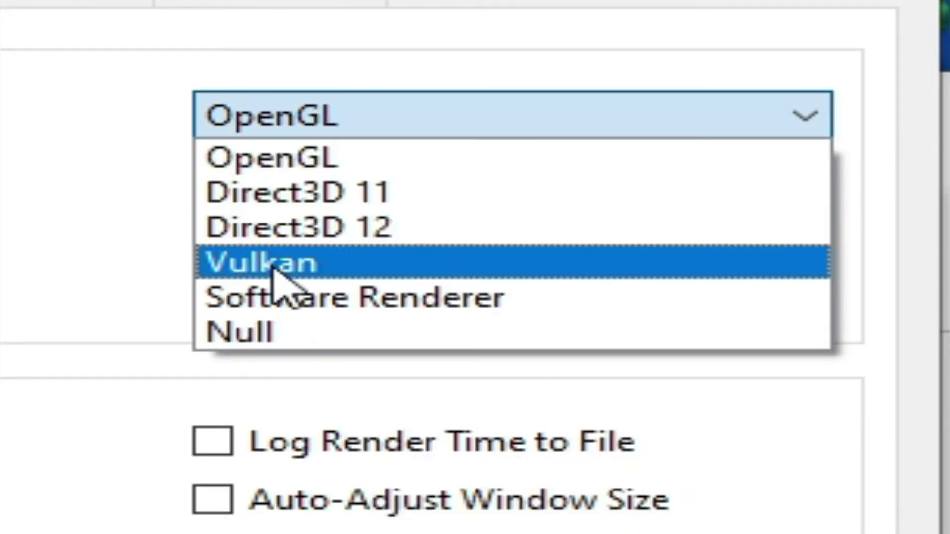
pyautogui.click(274, 263)
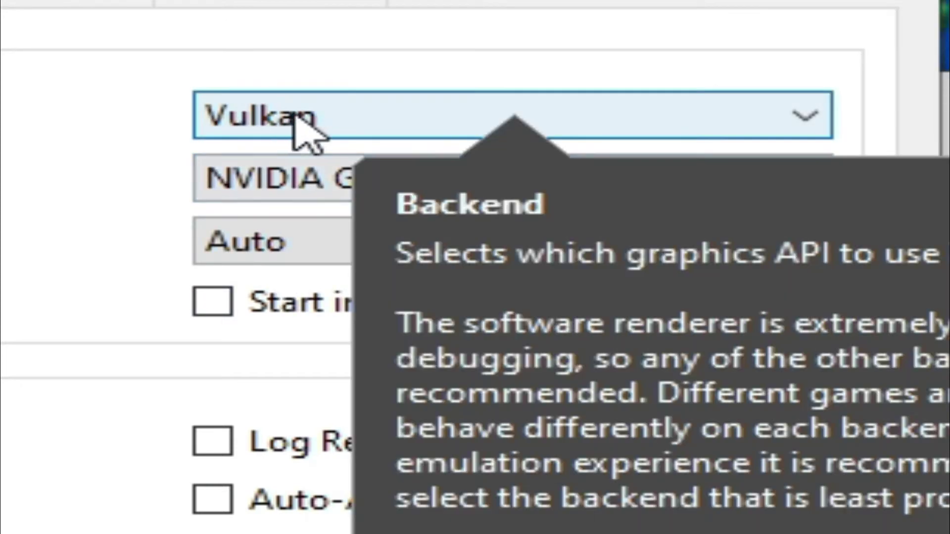
pyautogui.click(296, 115)
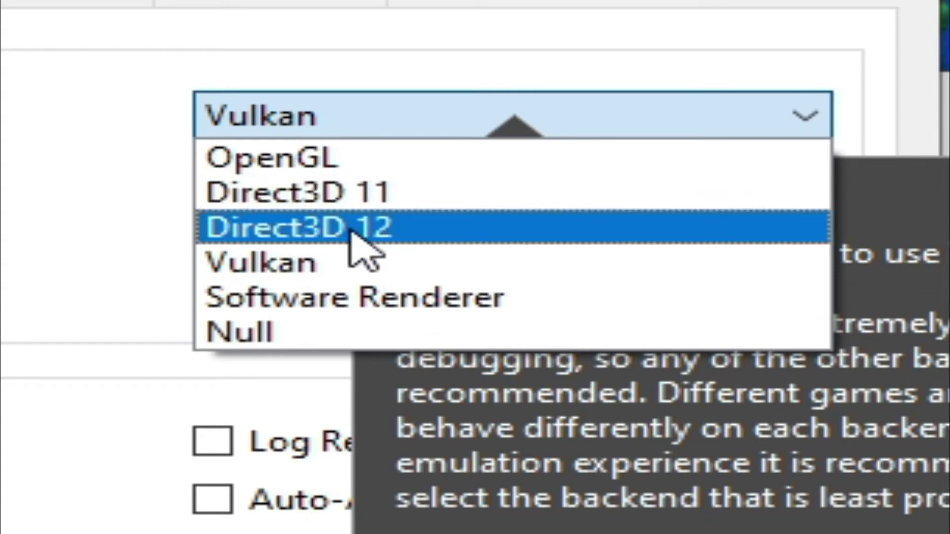
pyautogui.click(324, 195)
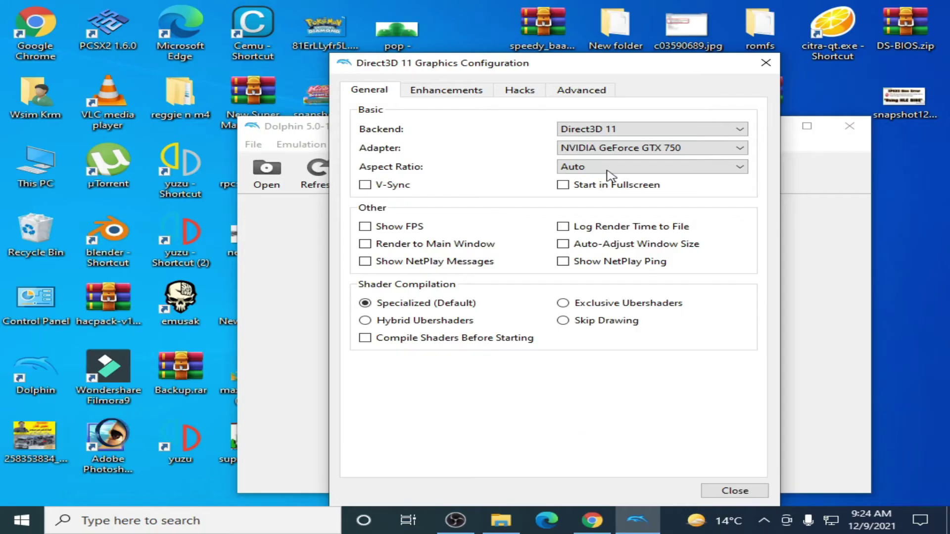
pyautogui.click(599, 130)
pyautogui.click(589, 173)
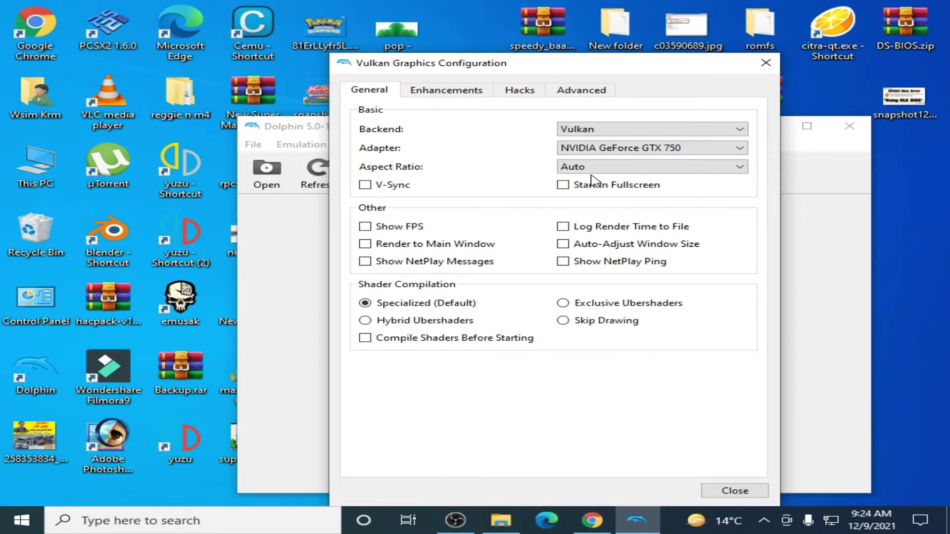
pyautogui.click(766, 63)
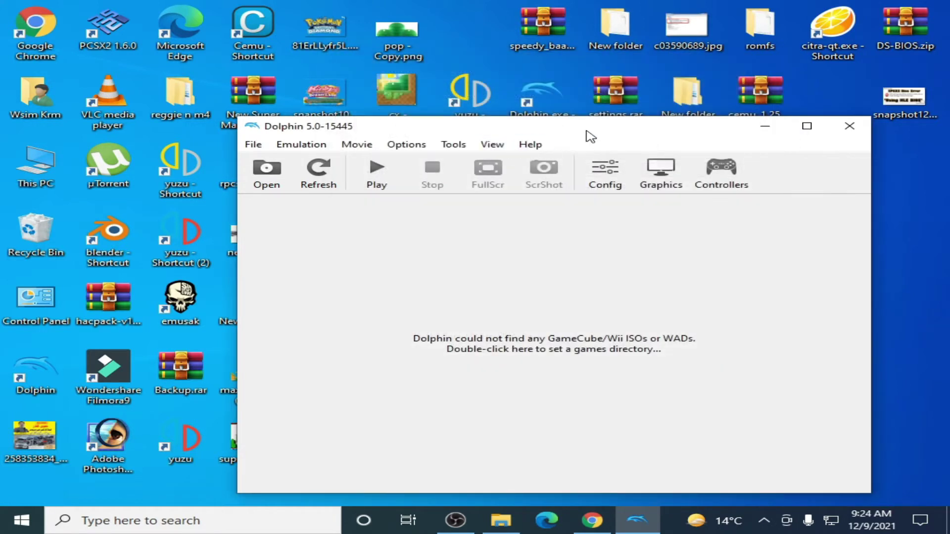
# Step: Move the emulator window aside, open the NVIDIA Control Panel from the desktop, and view its system information
pyautogui.moveTo(591, 134); pyautogui.dragTo(519, 110)
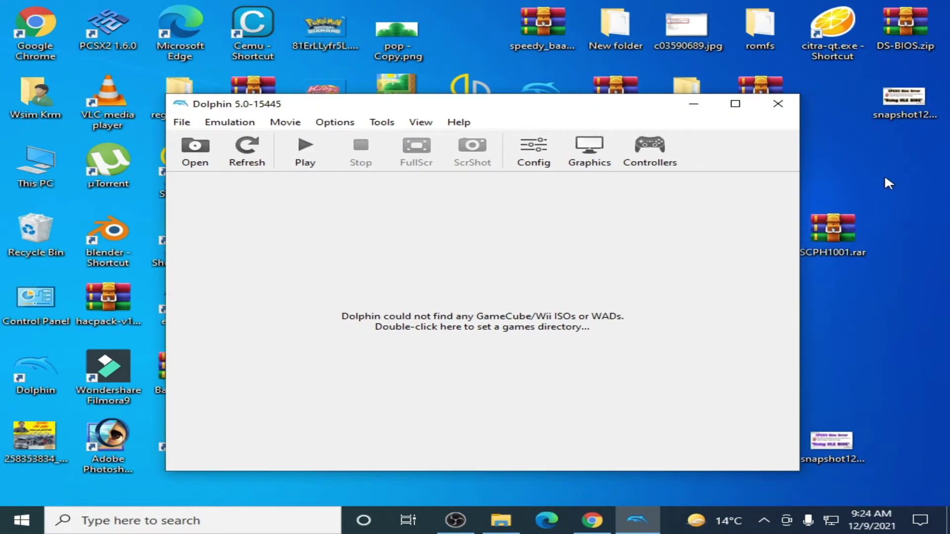
pyautogui.rightClick(849, 169)
pyautogui.click(851, 280)
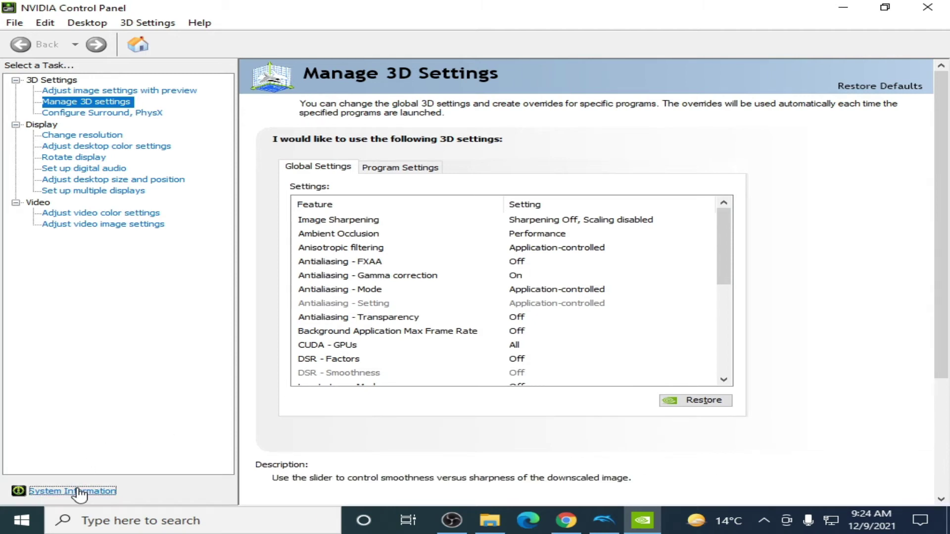
pyautogui.click(79, 491)
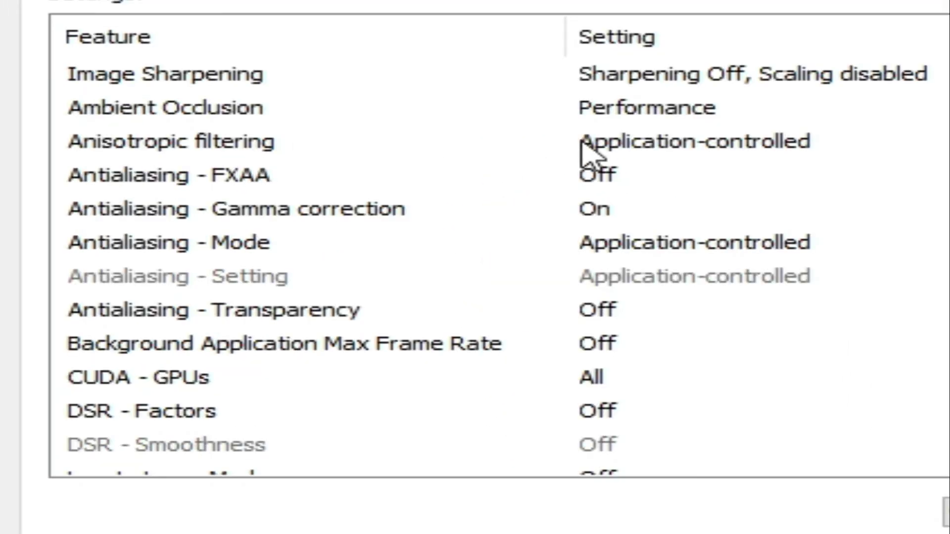
# Step: Set the global Anisotropic filtering option to 16x in Manage 3D Settings and apply the change
pyautogui.click(603, 147)
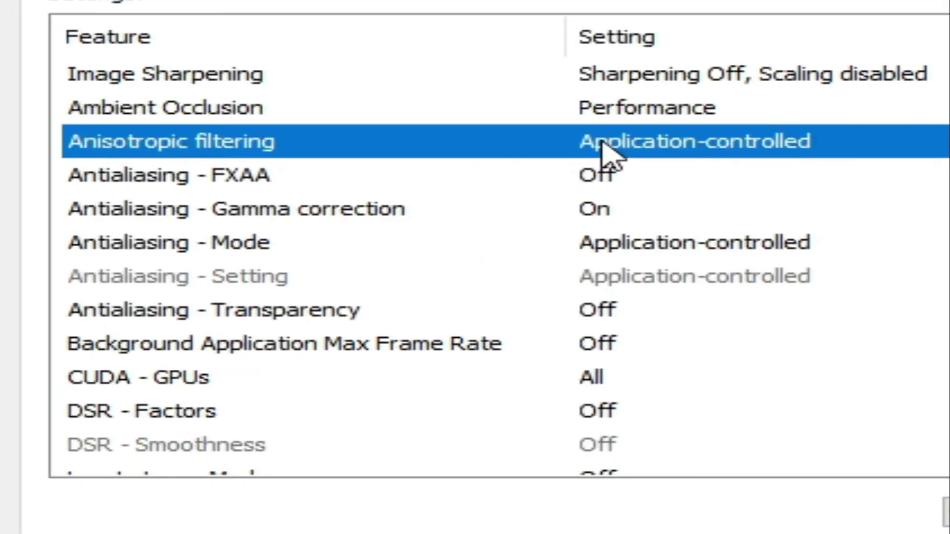
pyautogui.click(602, 147)
pyautogui.click(616, 148)
pyautogui.click(629, 307)
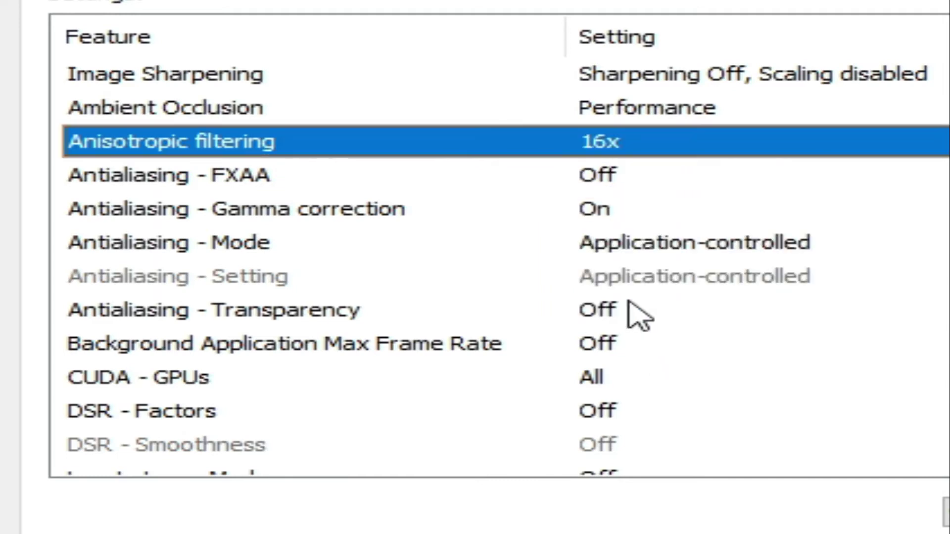
pyautogui.click(650, 148)
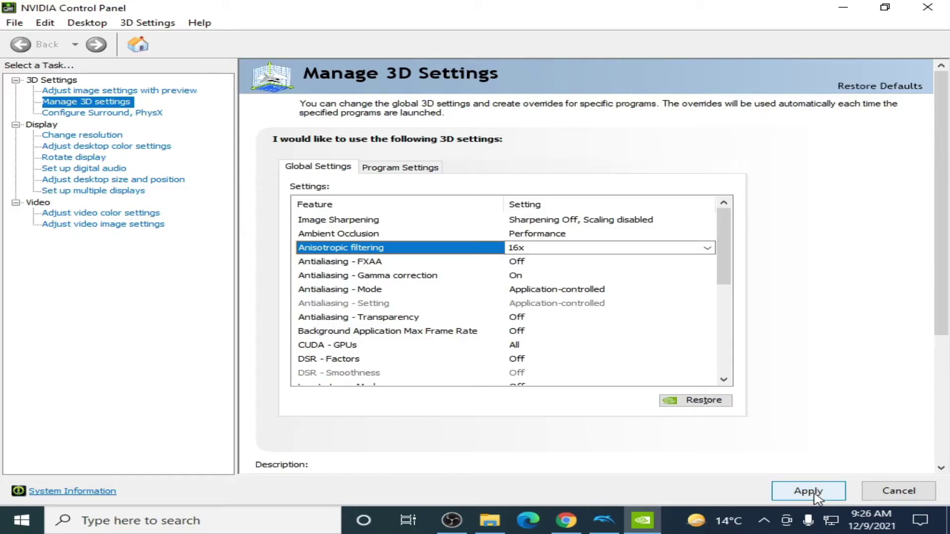
pyautogui.click(814, 492)
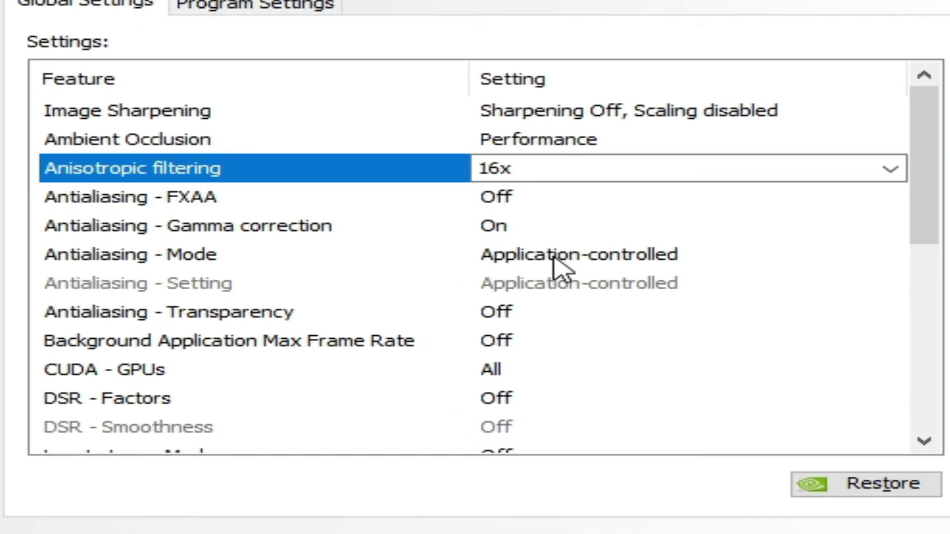
# Step: Set the global Antialiasing - Mode to Override any application setting and apply the change
pyautogui.click(554, 258)
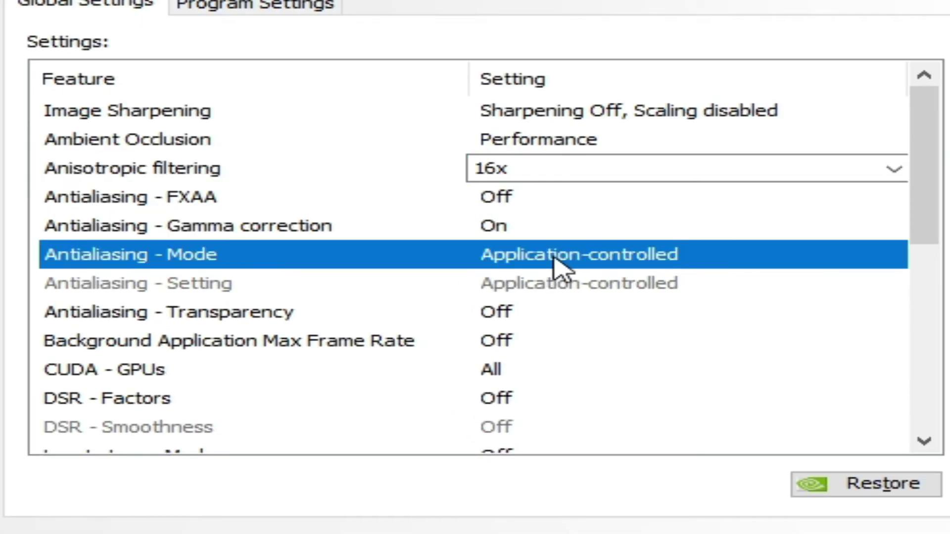
pyautogui.click(559, 267)
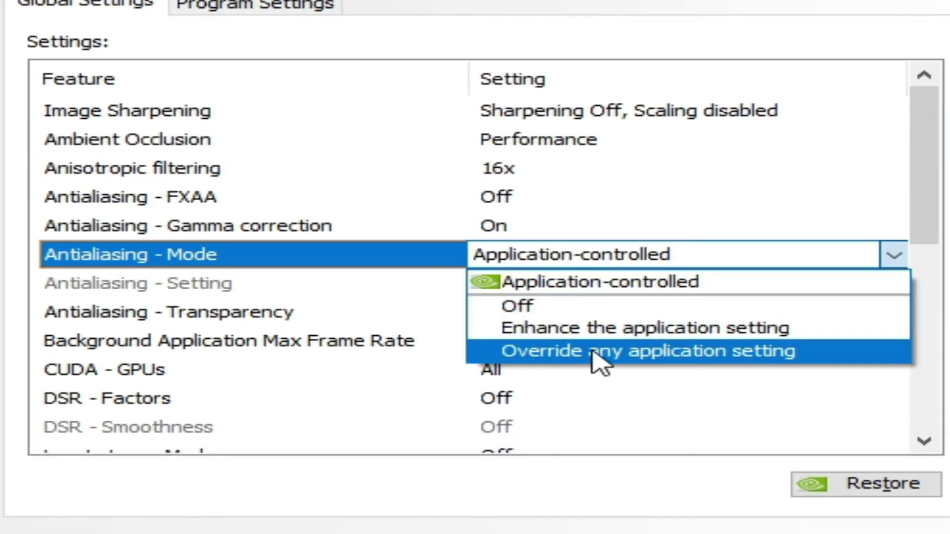
pyautogui.click(628, 353)
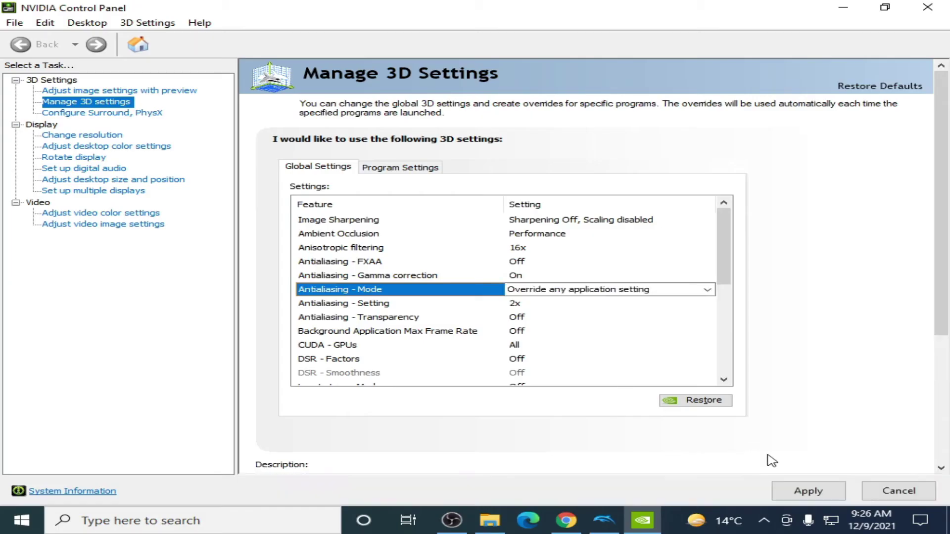
pyautogui.click(809, 491)
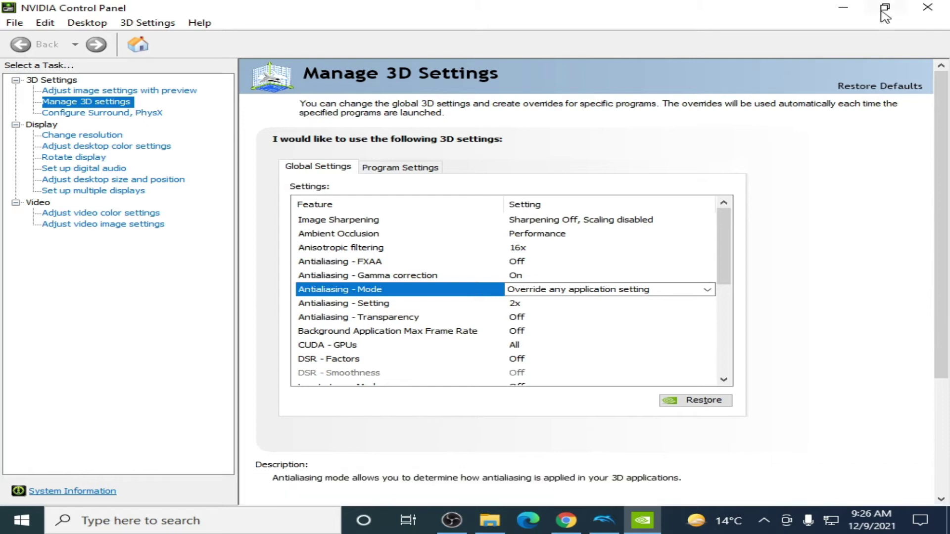
# Step: Close the NVIDIA Control Panel and restart Dolphin from its desktop shortcut
pyautogui.click(921, 9)
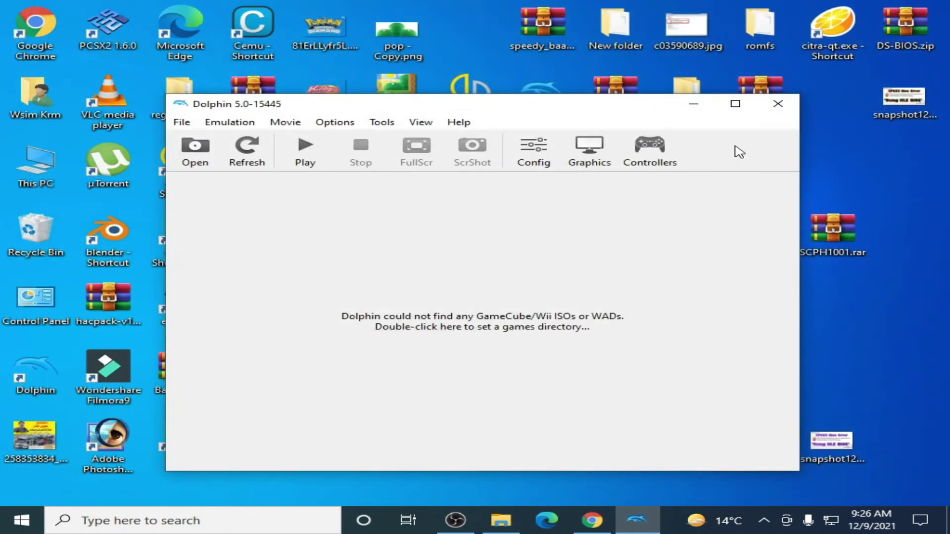
pyautogui.click(778, 103)
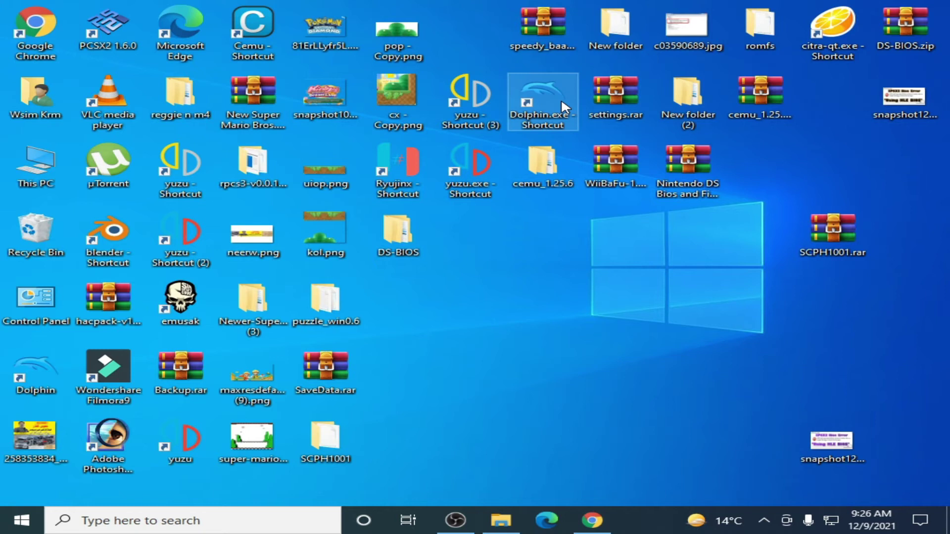
pyautogui.doubleClick(555, 114)
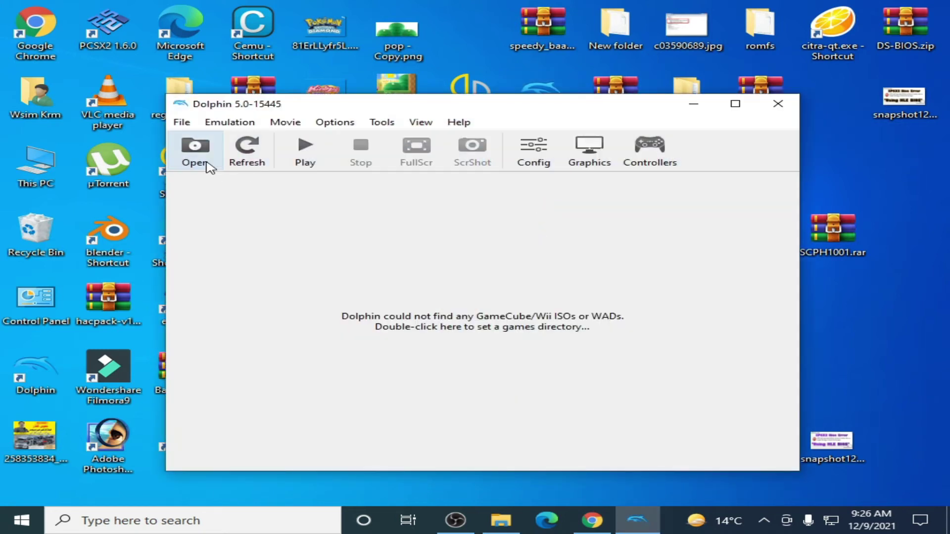
# Step: Test-launch New Super Mario Bros. Wii in Dolphin, dismiss the anti-aliasing warning, and stop the emulation
pyautogui.click(207, 167)
pyautogui.click(413, 226)
pyautogui.doubleClick(413, 227)
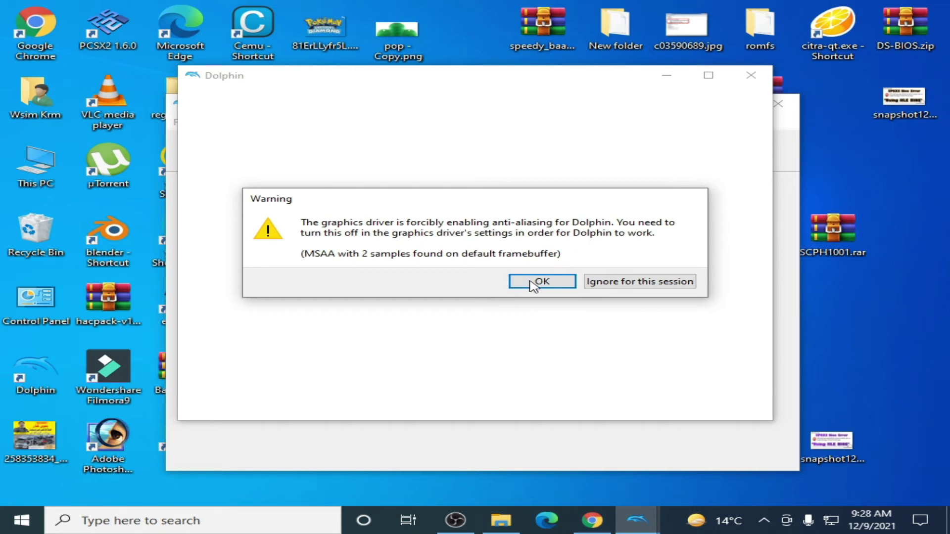
pyautogui.click(552, 282)
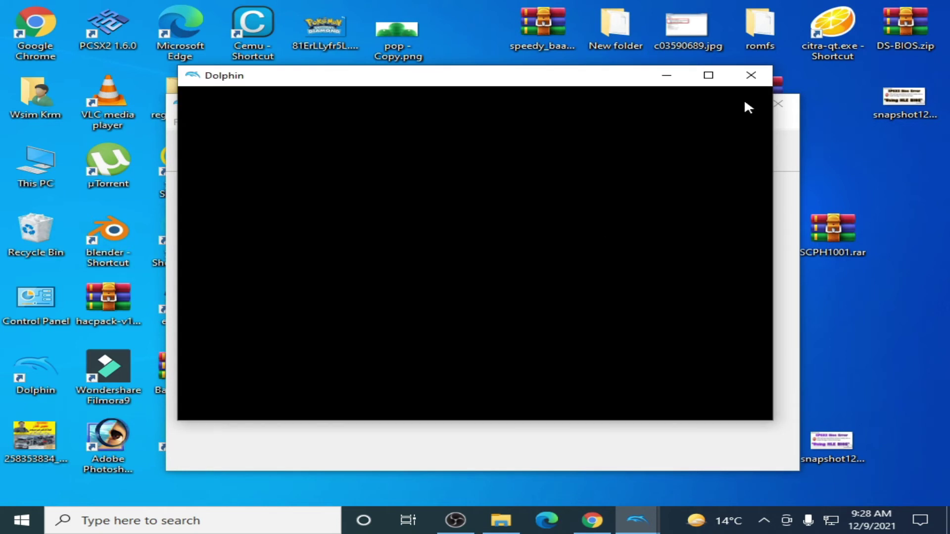
pyautogui.press('Escape')
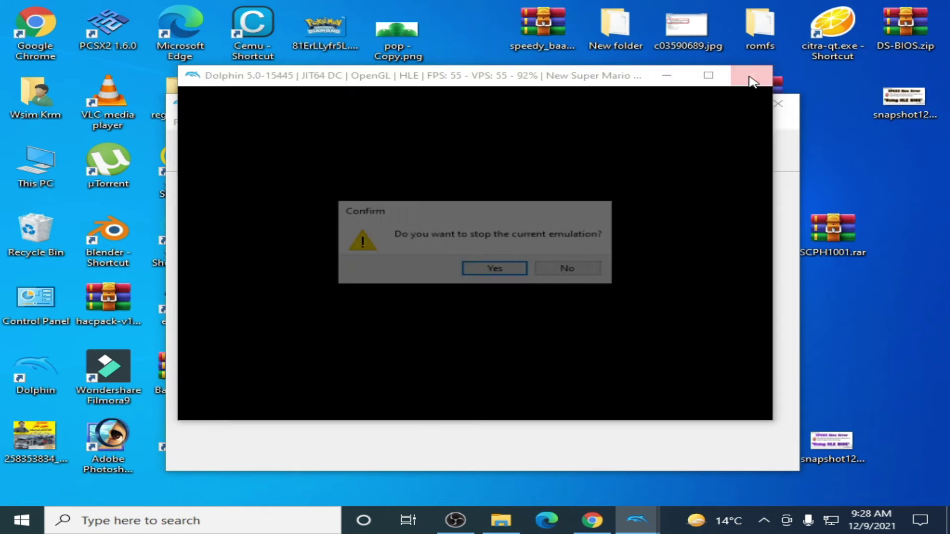
pyautogui.click(496, 269)
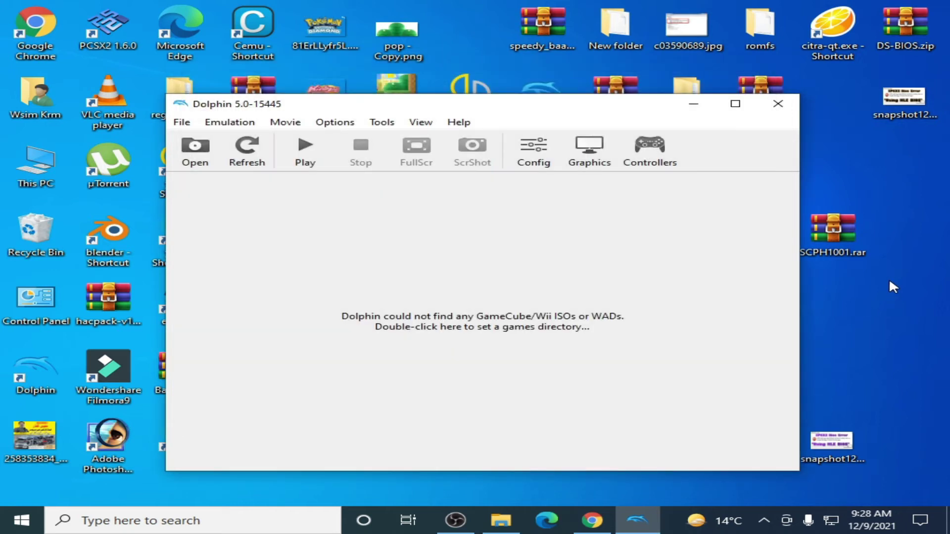
# Step: Reopen the NVIDIA Control Panel from the desktop, restore its window to a smaller size, and set global Anisotropic filtering to Application-controlled
pyautogui.rightClick(889, 279)
pyautogui.click(799, 393)
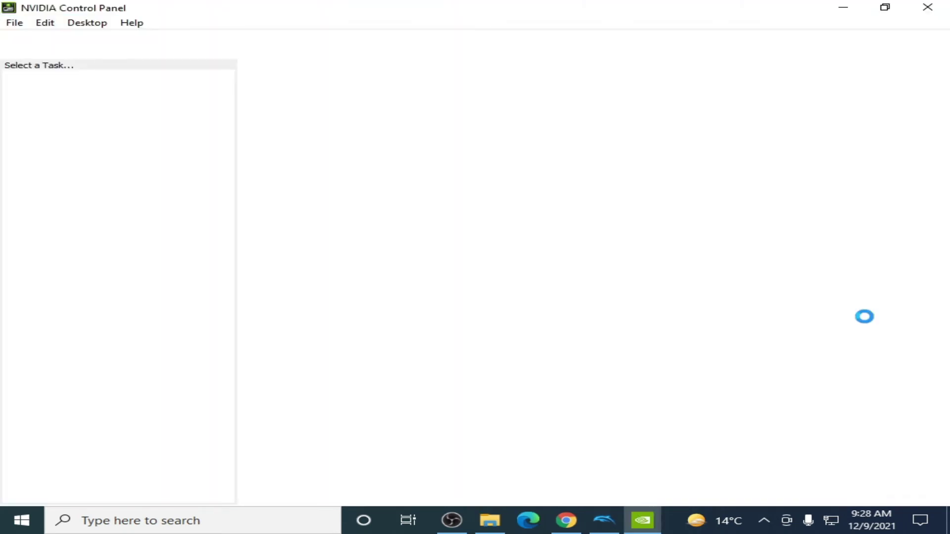
pyautogui.click(885, 7)
pyautogui.moveTo(819, 57); pyautogui.dragTo(528, 23)
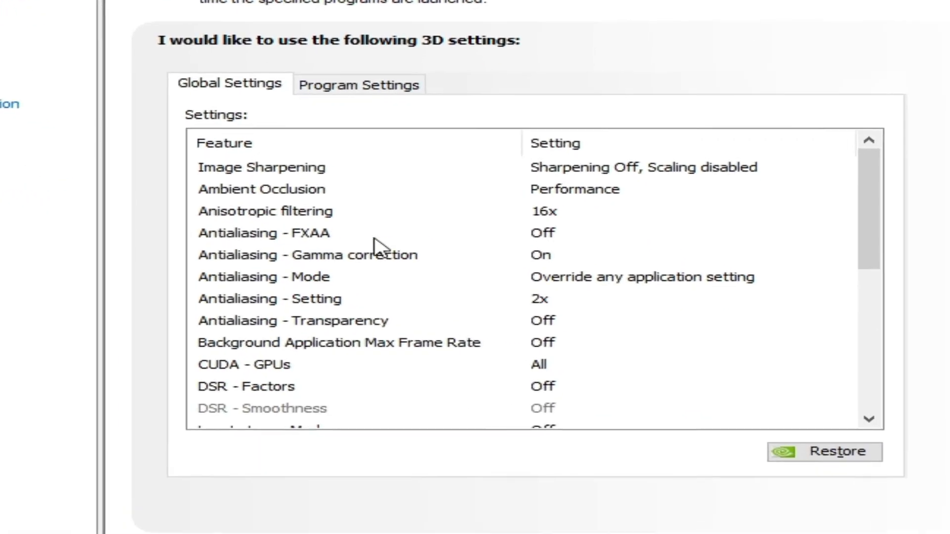
pyautogui.click(616, 267)
pyautogui.click(507, 206)
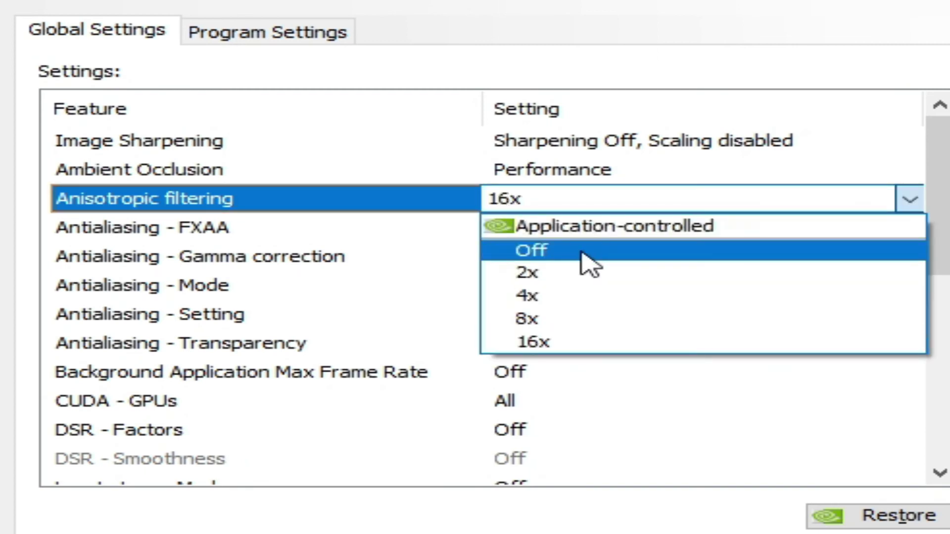
pyautogui.click(592, 225)
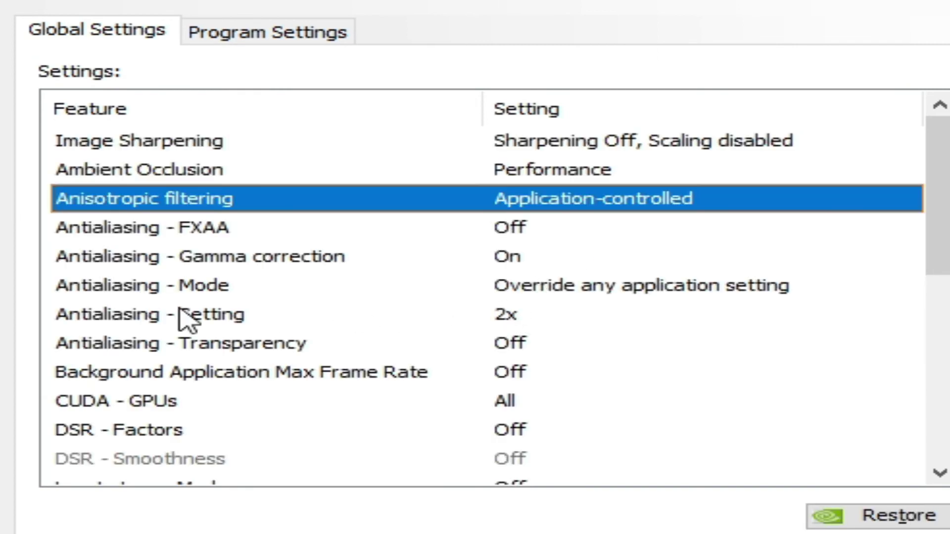
# Step: Set the global Antialiasing - Mode to Application-controlled, apply the changes, and close the NVIDIA Control Panel
pyautogui.click(564, 292)
pyautogui.click(564, 292)
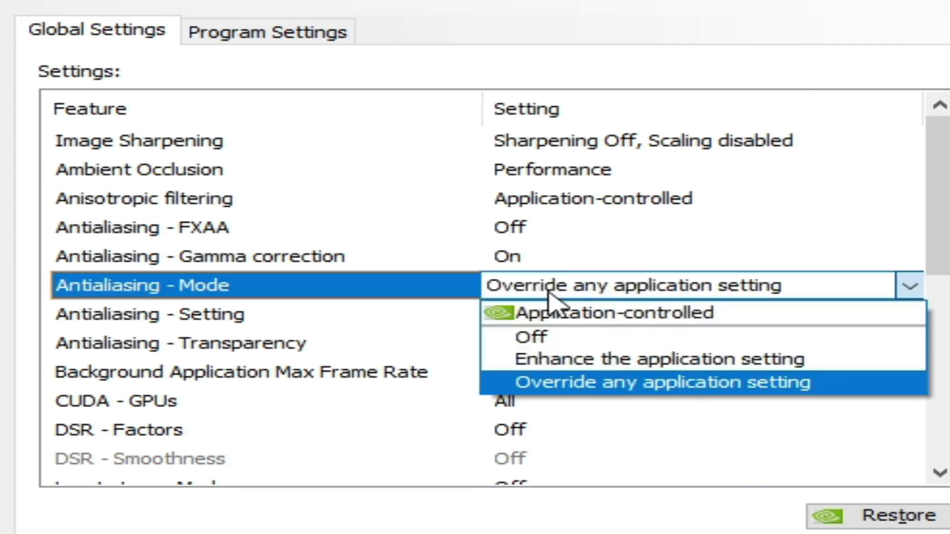
pyautogui.click(608, 323)
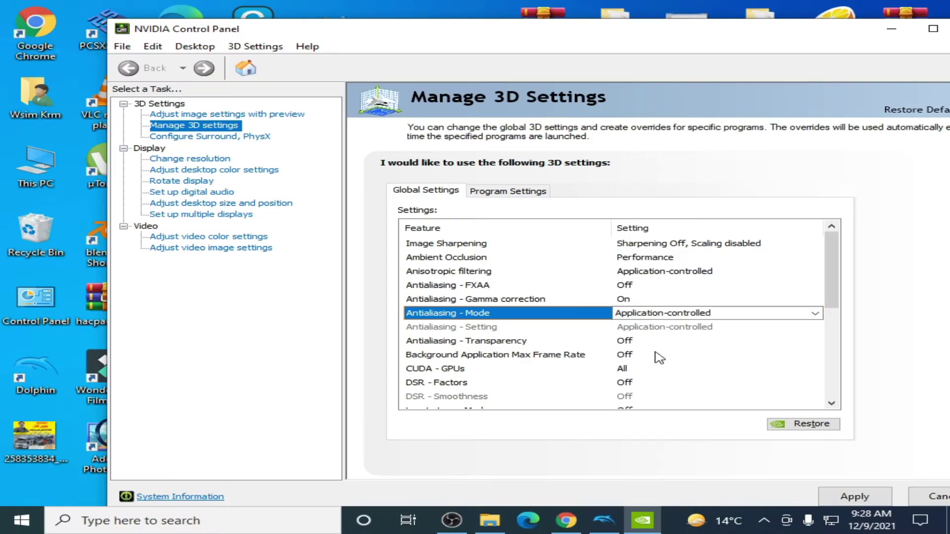
pyautogui.click(848, 495)
pyautogui.click(926, 32)
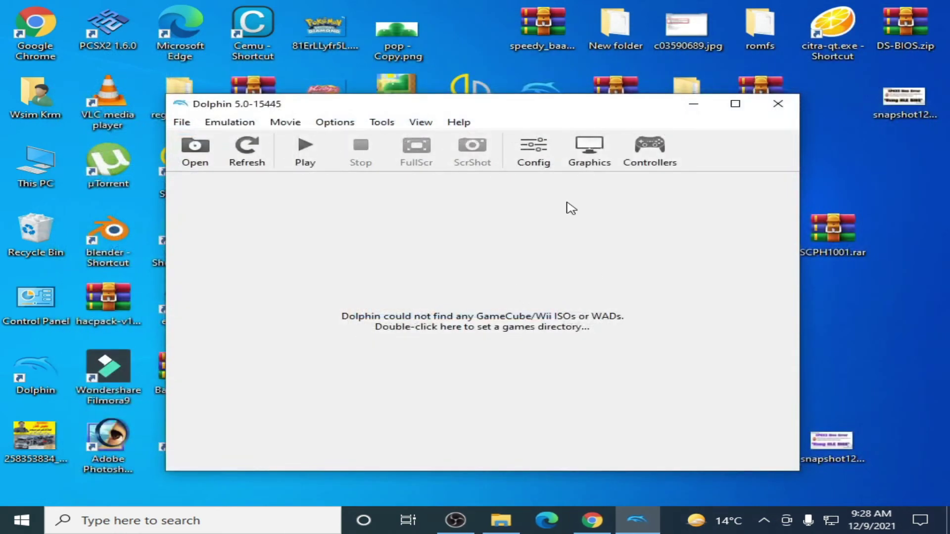
# Step: Restart Dolphin, launch New Super Mario Bros. Wii [NTSC-U].iso, and move the game window slightly down
pyautogui.click(778, 104)
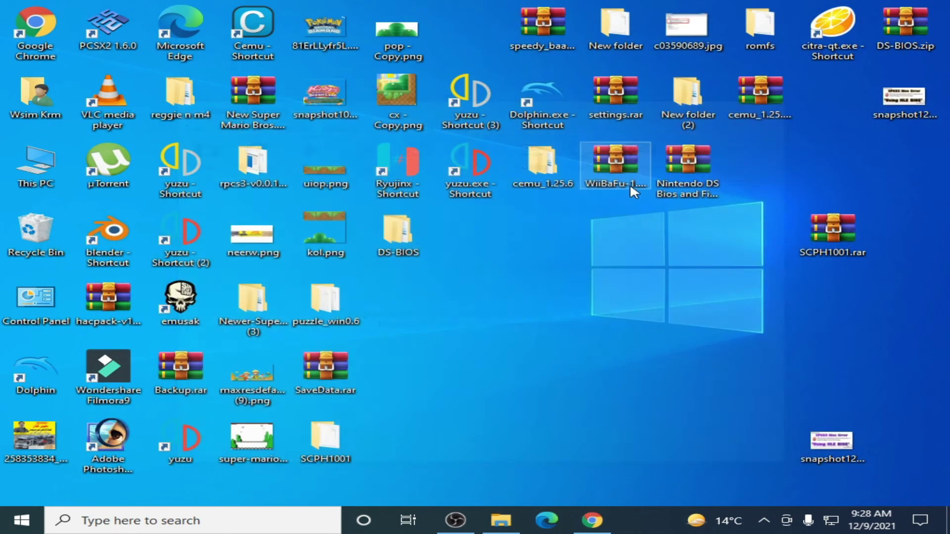
pyautogui.doubleClick(545, 106)
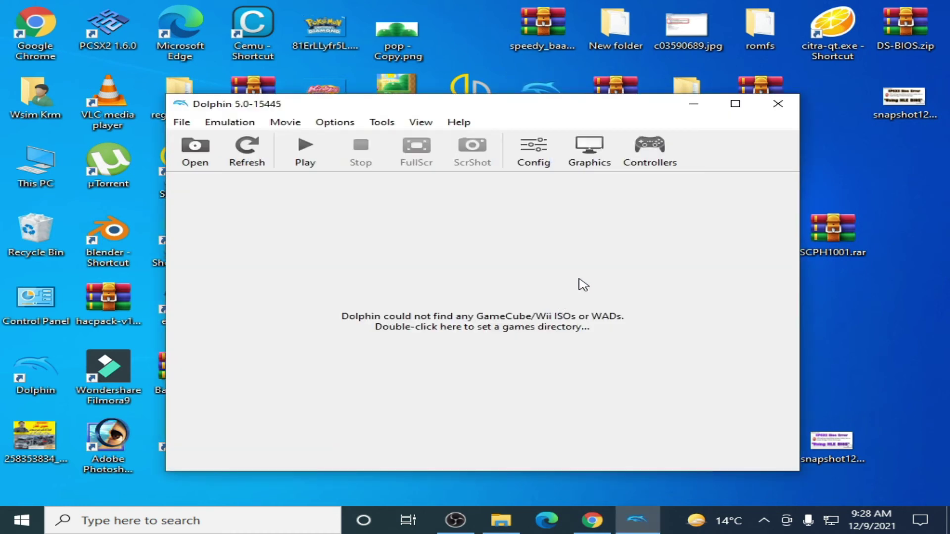
pyautogui.click(203, 166)
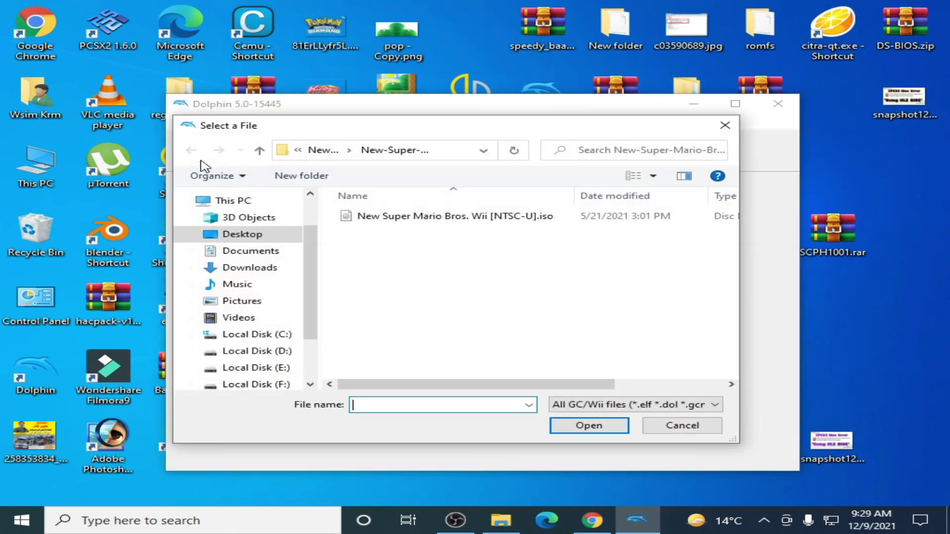
pyautogui.doubleClick(458, 218)
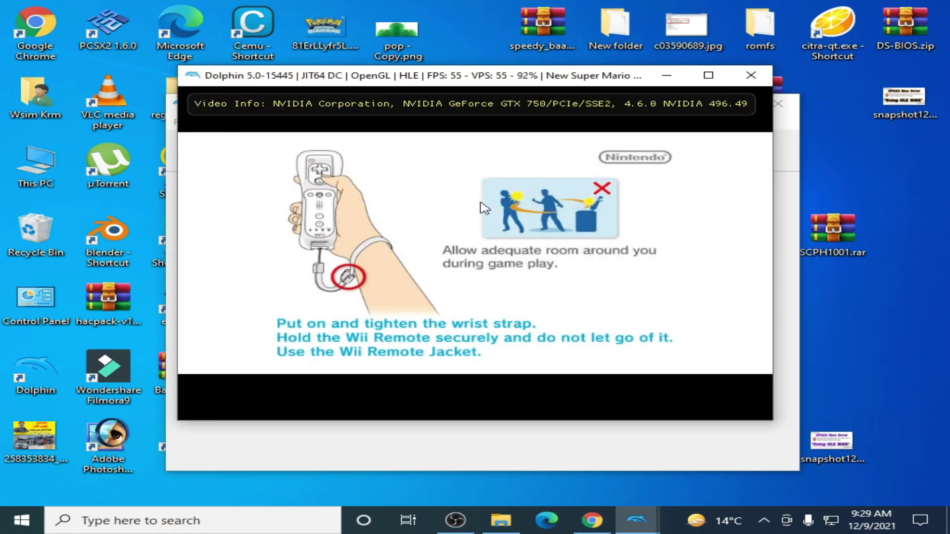
pyautogui.moveTo(482, 84); pyautogui.dragTo(483, 112)
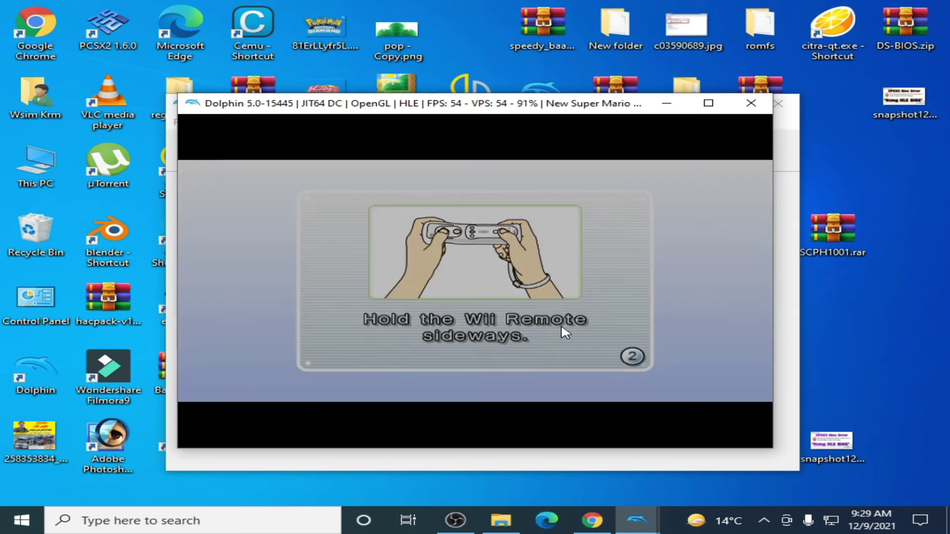
# Step: Stop the running game emulation and close Dolphin
pyautogui.click(751, 103)
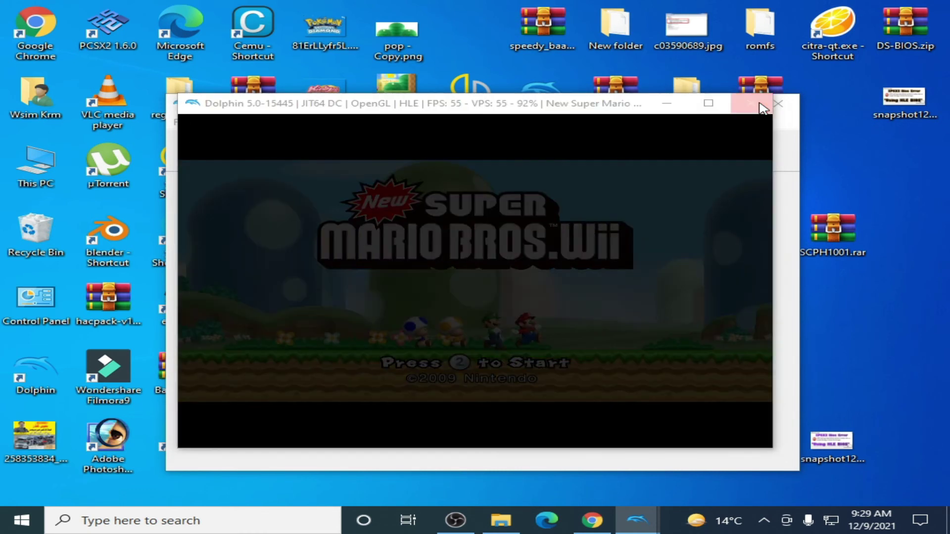
pyautogui.click(512, 299)
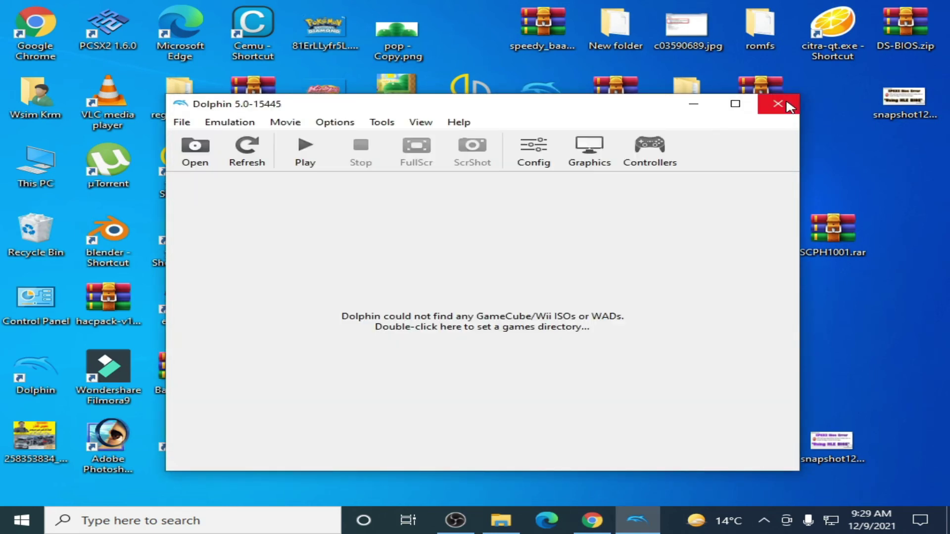
pyautogui.click(790, 106)
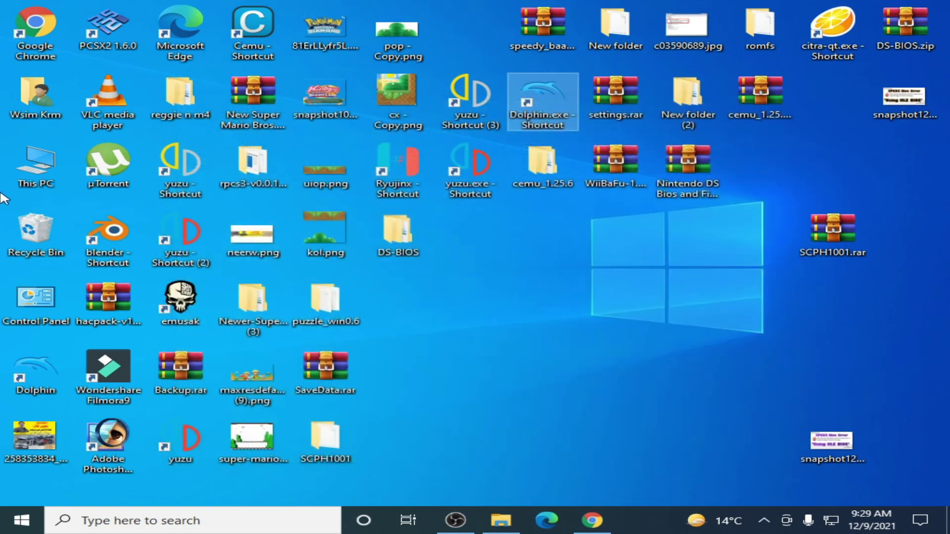
# Step: Delete the Dolphin Emulator folder from Documents and close File Explorer
pyautogui.doubleClick(34, 166)
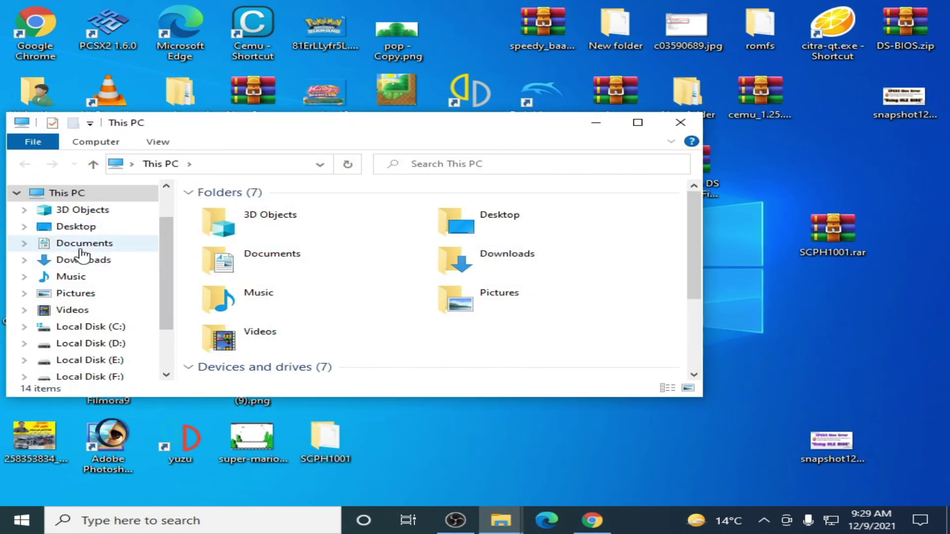
pyautogui.click(84, 243)
pyautogui.click(265, 210)
pyautogui.rightClick(264, 210)
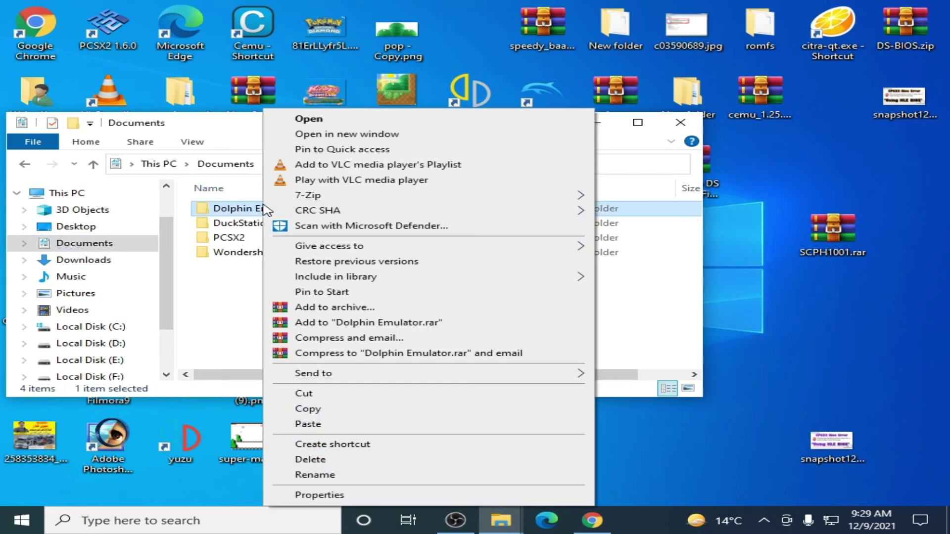
pyautogui.click(316, 458)
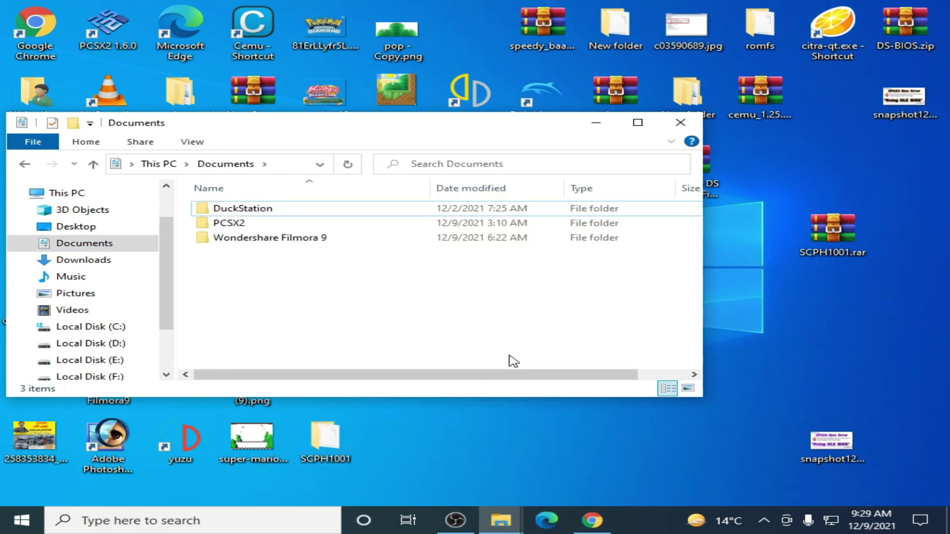
pyautogui.click(682, 124)
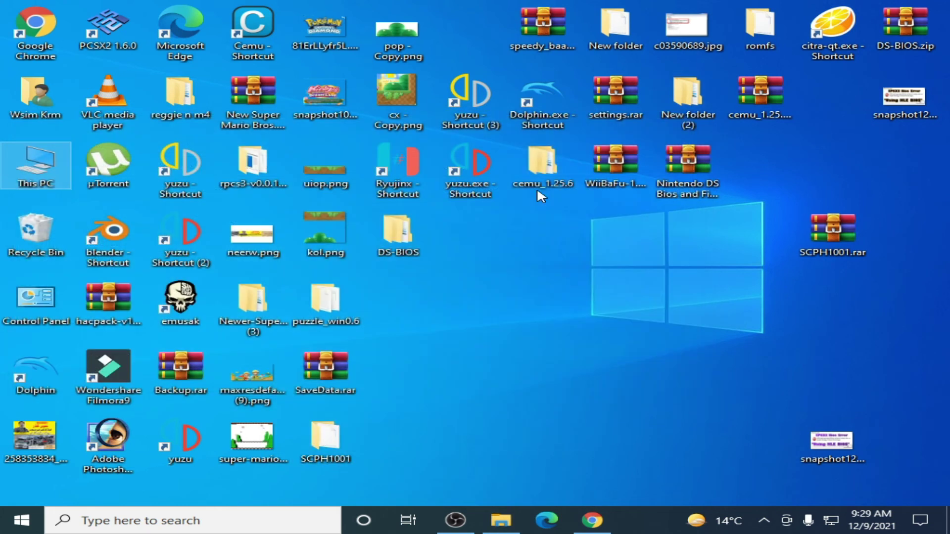
# Step: Start Dolphin again, authorize usage statistics reporting, and move its window fully into view
pyautogui.doubleClick(544, 120)
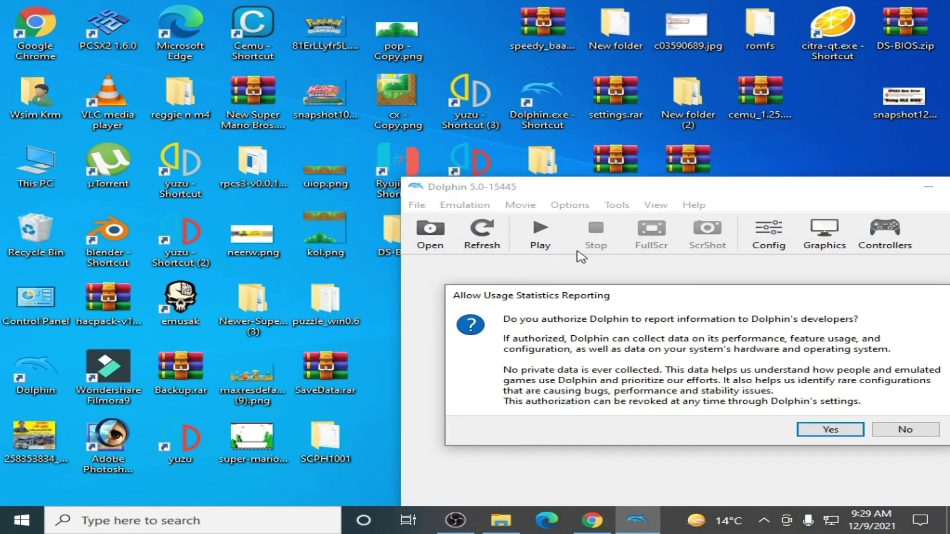
pyautogui.click(831, 430)
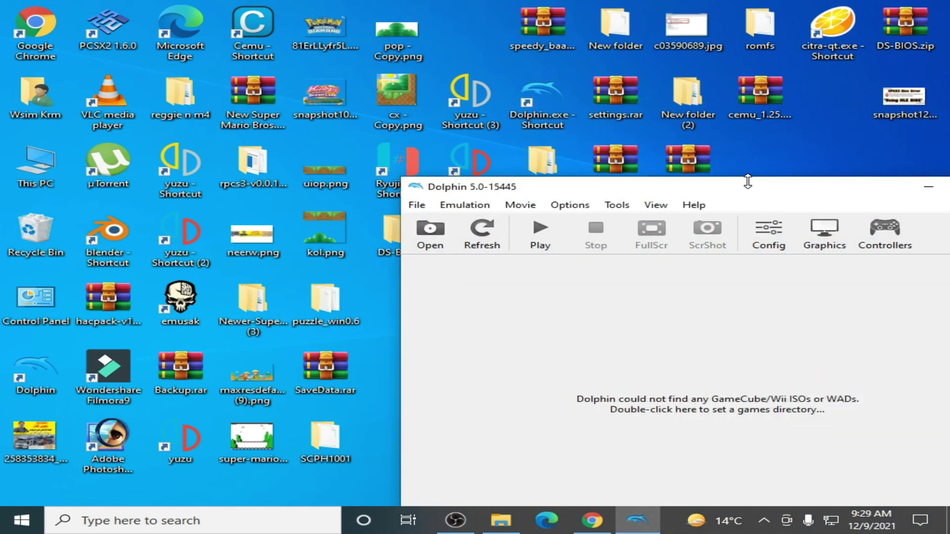
pyautogui.moveTo(762, 196); pyautogui.dragTo(558, 123)
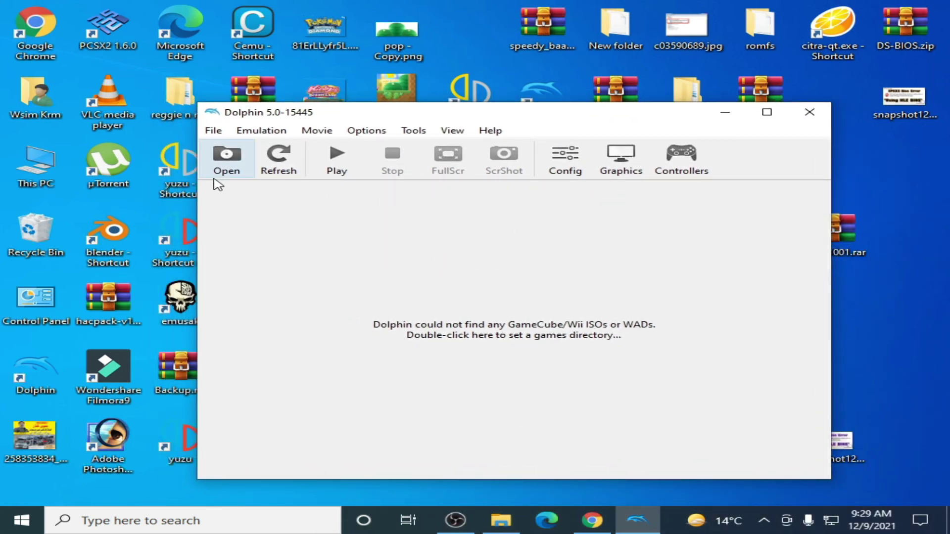
# Step: Browse from the Desktop to the game's folder and launch New Super Mario Bros. Wii [NTSC-U].iso
pyautogui.click(226, 168)
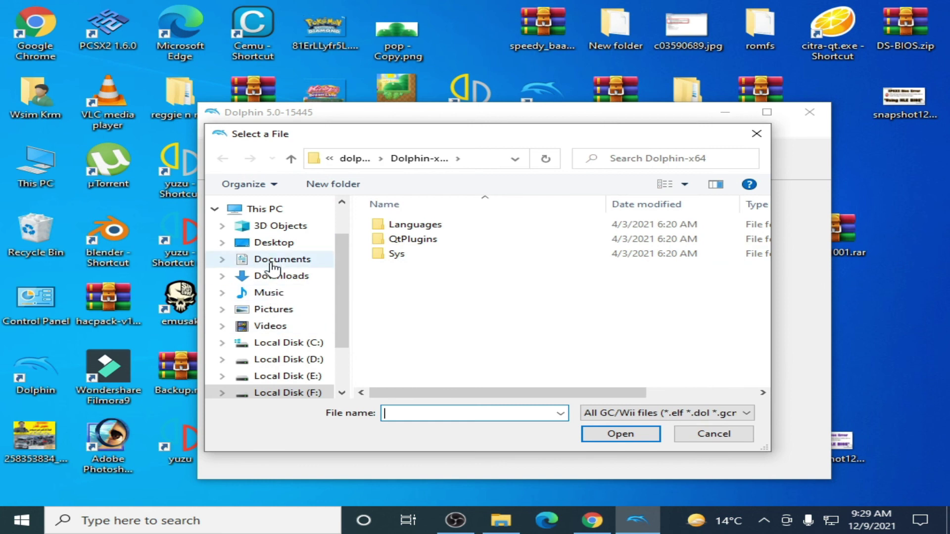
pyautogui.click(275, 244)
pyautogui.scroll(-1, 526, 278)
pyautogui.doubleClick(554, 245)
pyautogui.doubleClick(452, 243)
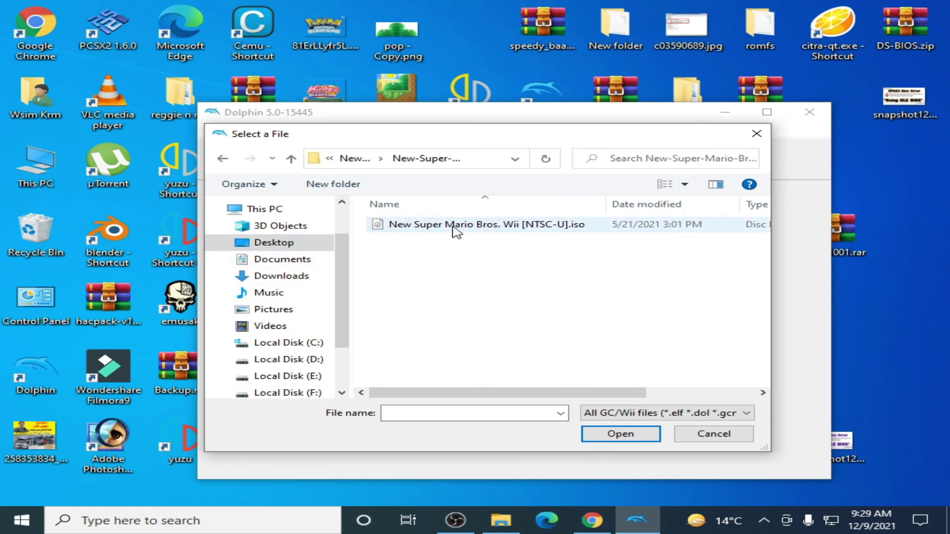
pyautogui.doubleClick(451, 226)
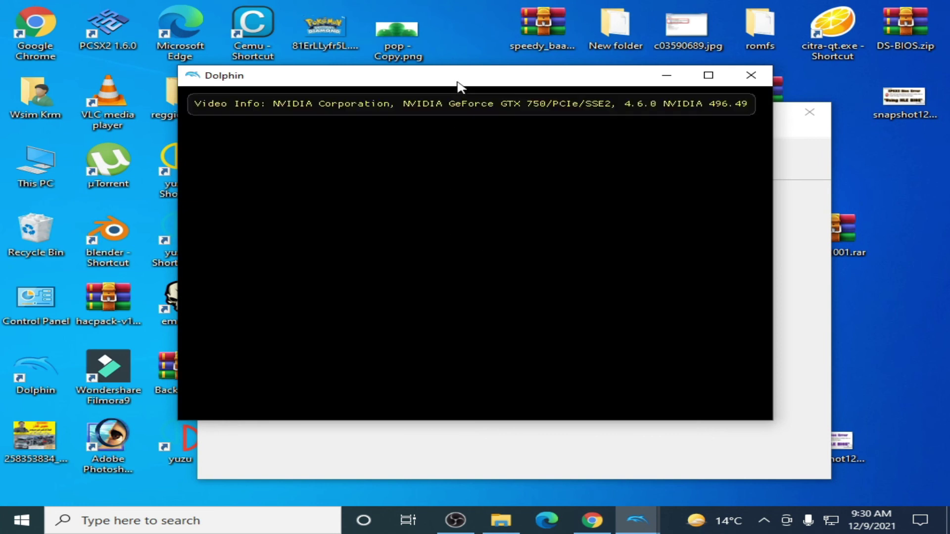